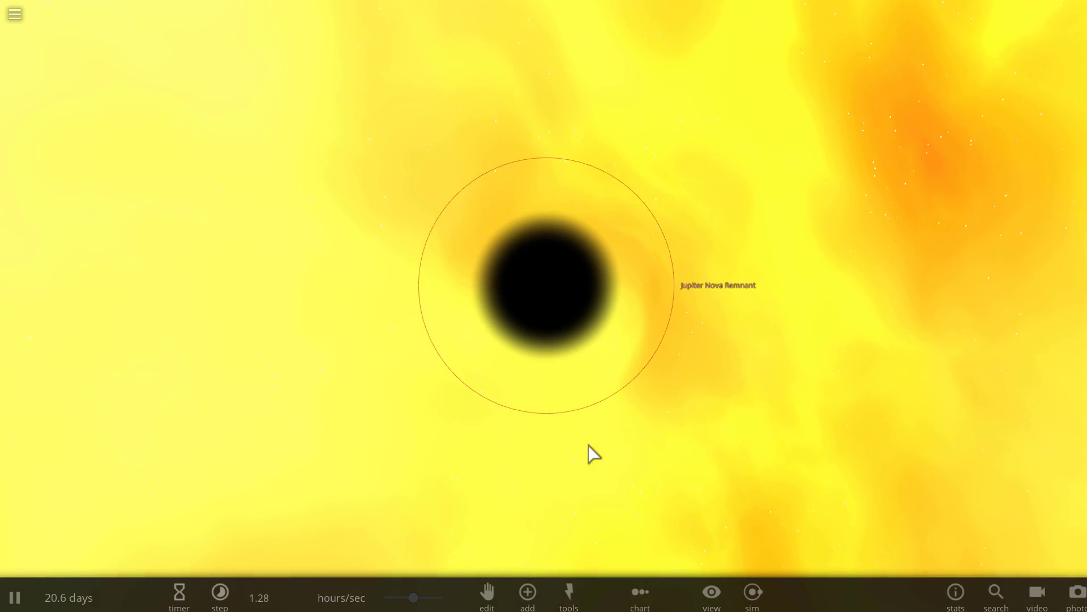
Examine the Jupiter Nova Remnant from farther out and from another angle against the nebula background
scroll(537, 457, down, 1)
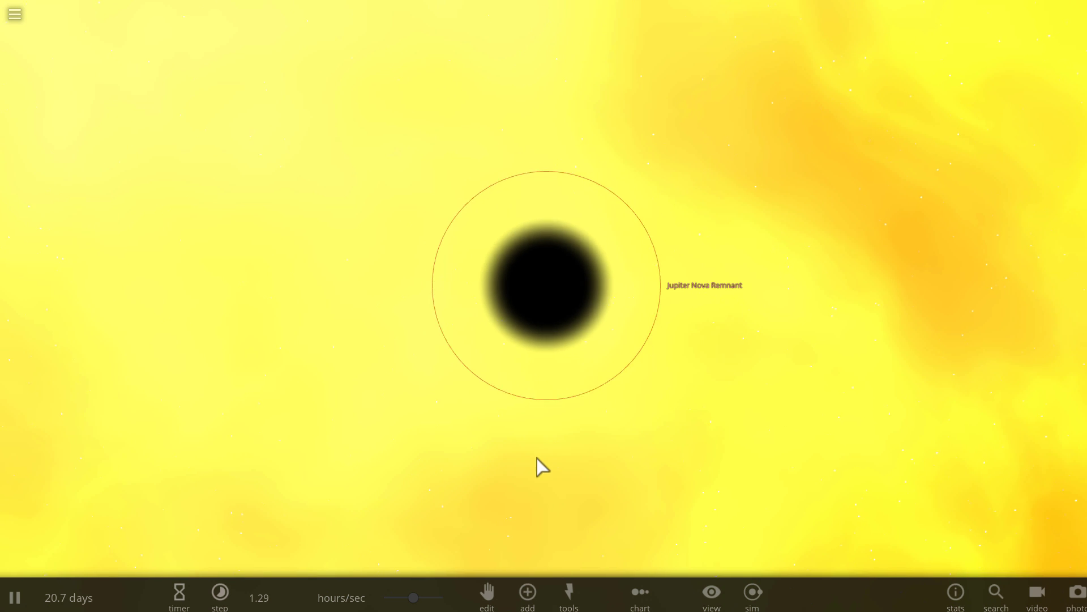
scroll(537, 457, down, 2)
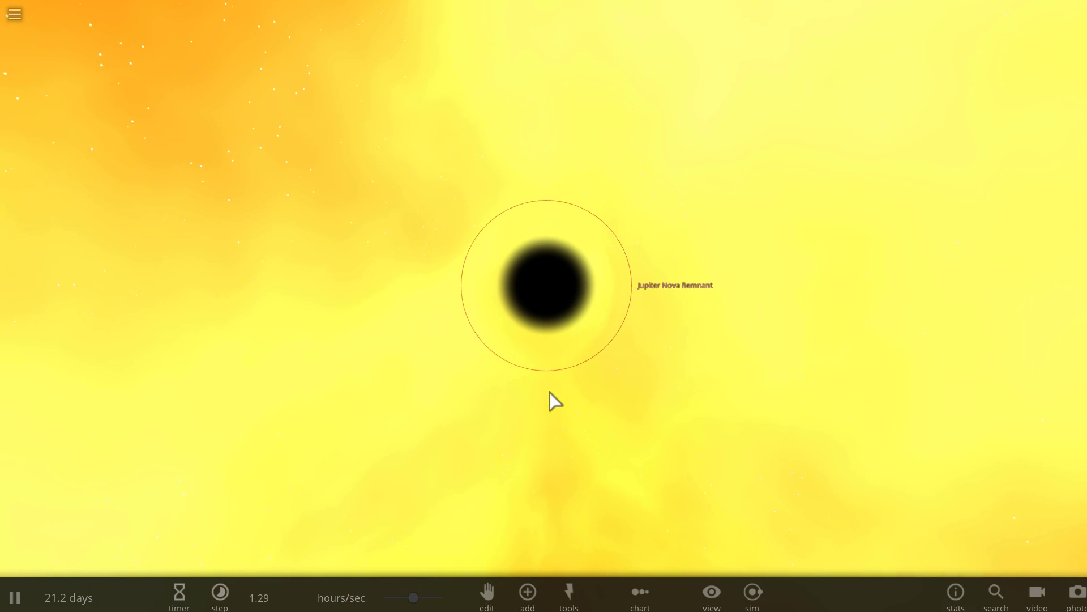
scroll(550, 392, down, 2)
scroll(550, 392, down, 3)
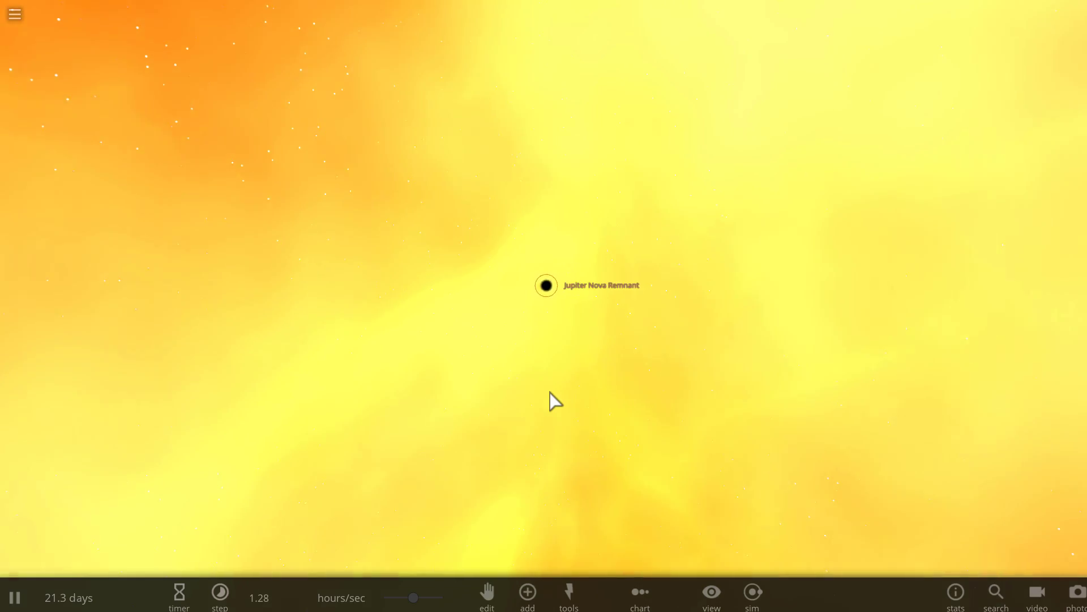
scroll(549, 392, down, 3)
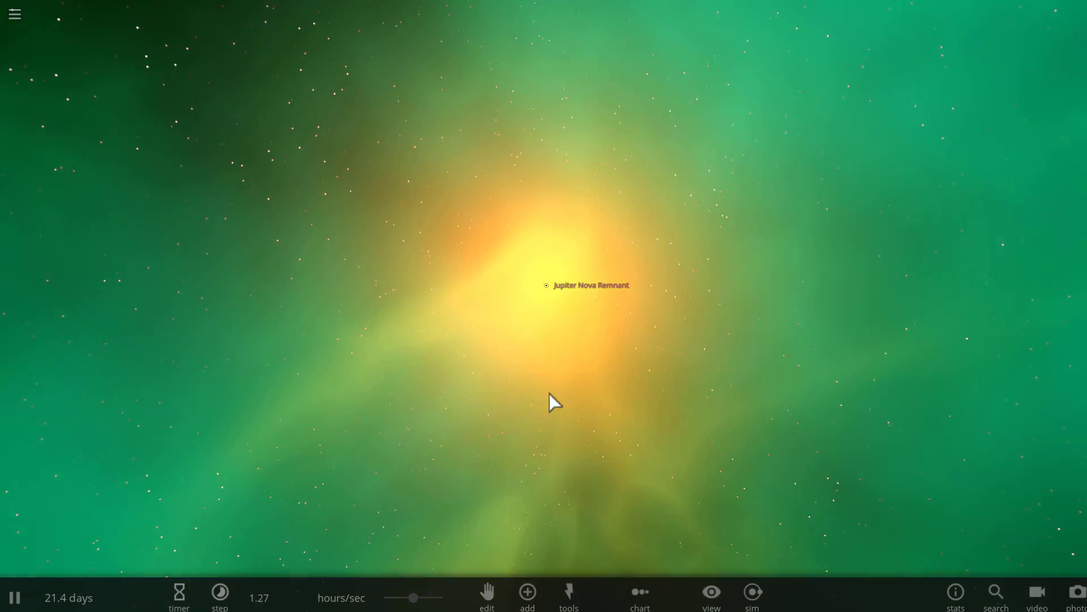
drag(550, 393, 522, 400)
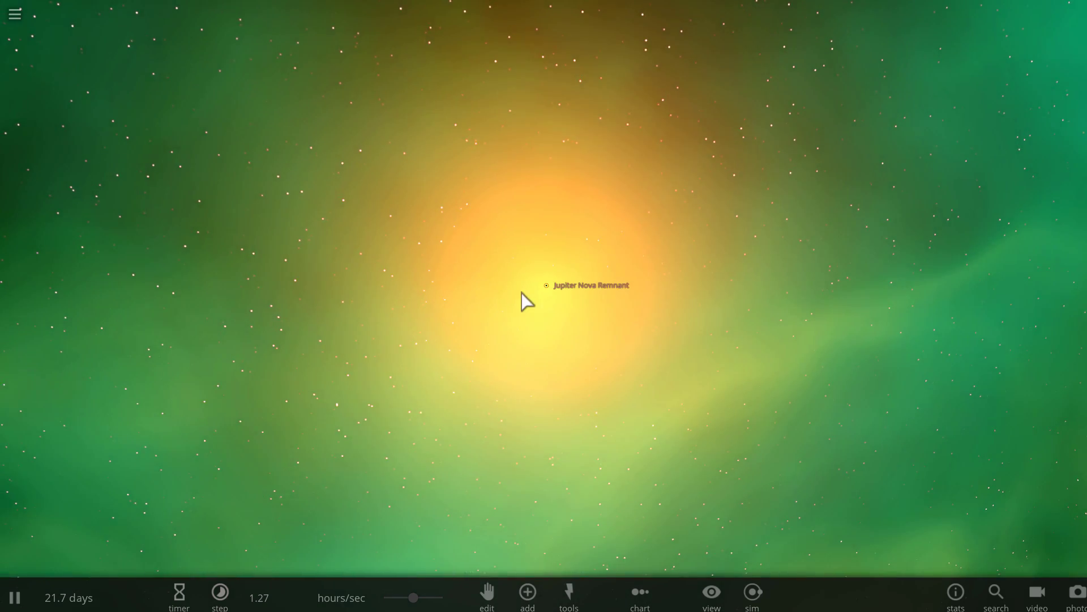
Focus on the neutron star Taylor and examine it up close and from a distance, with its jets and companion Hulse
click(708, 592)
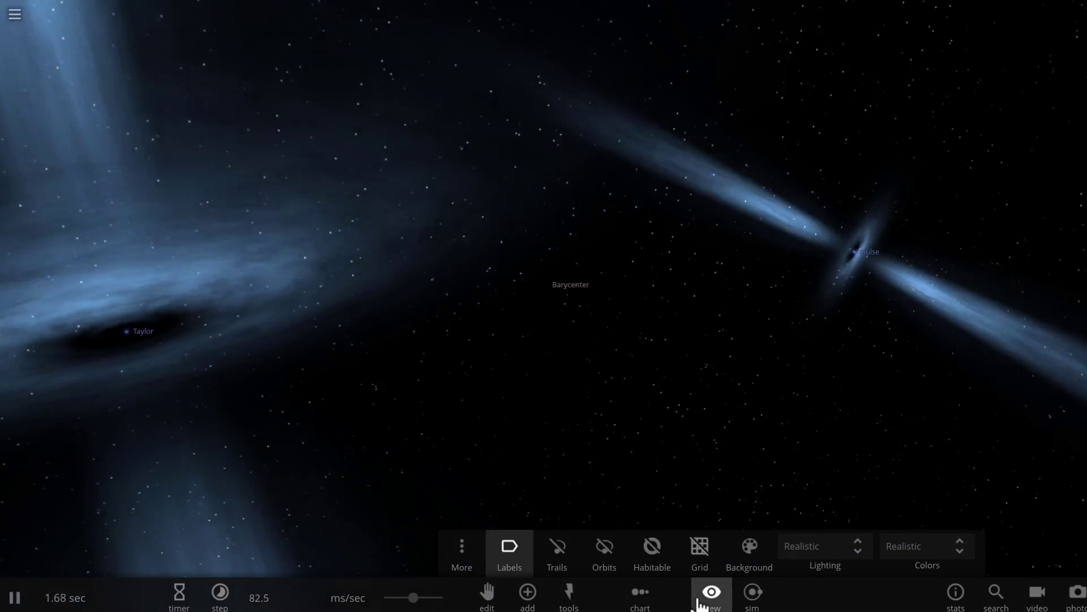
click(705, 594)
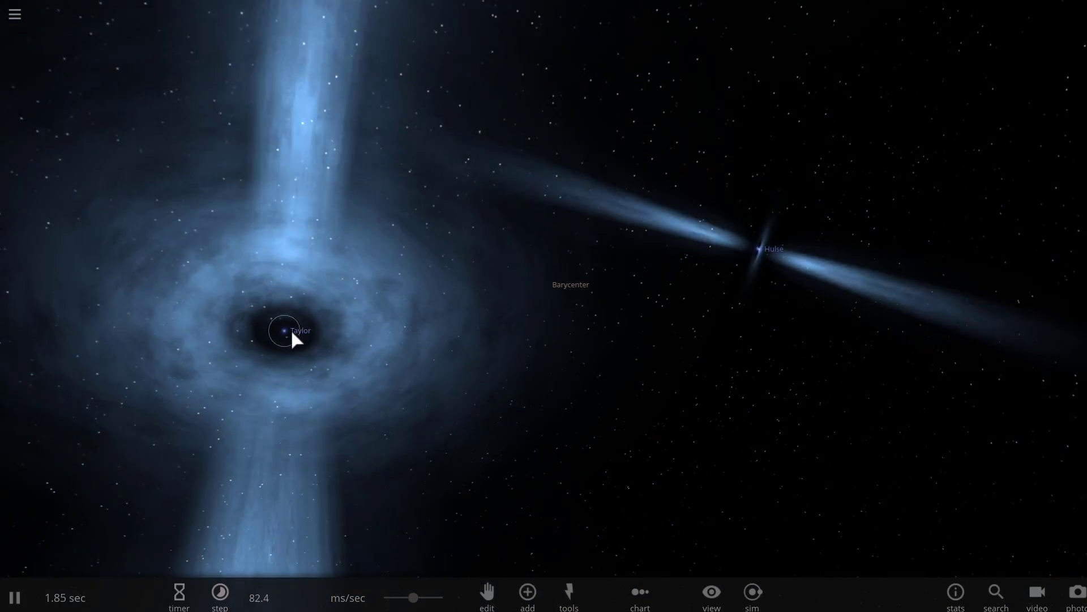
click(291, 329)
double_click(290, 334)
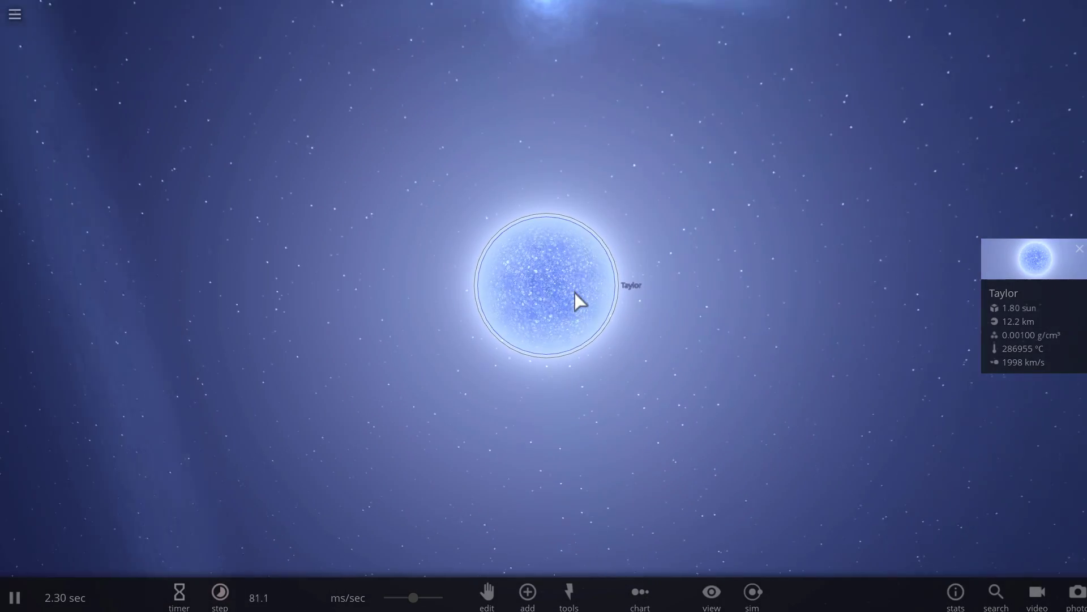
scroll(583, 287, up, 3)
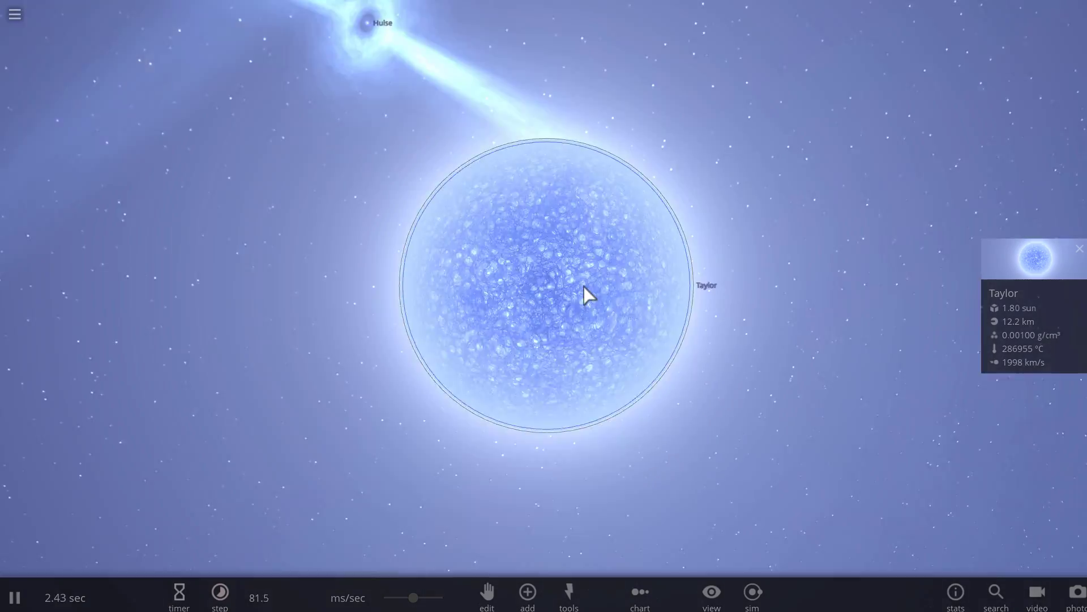
scroll(584, 287, down, 5)
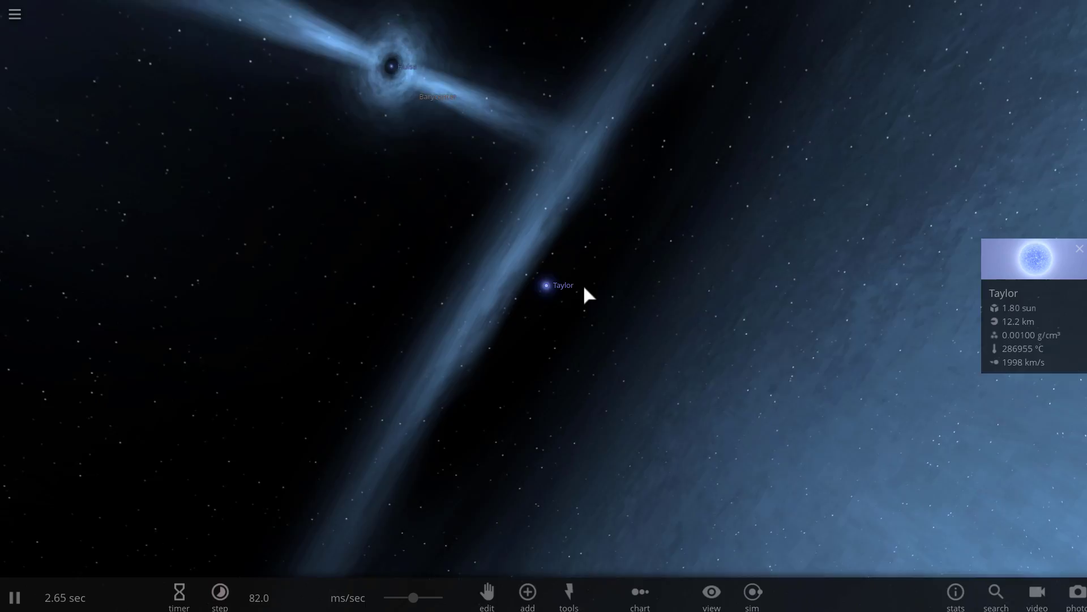
scroll(584, 287, down, 4)
drag(581, 301, 523, 309)
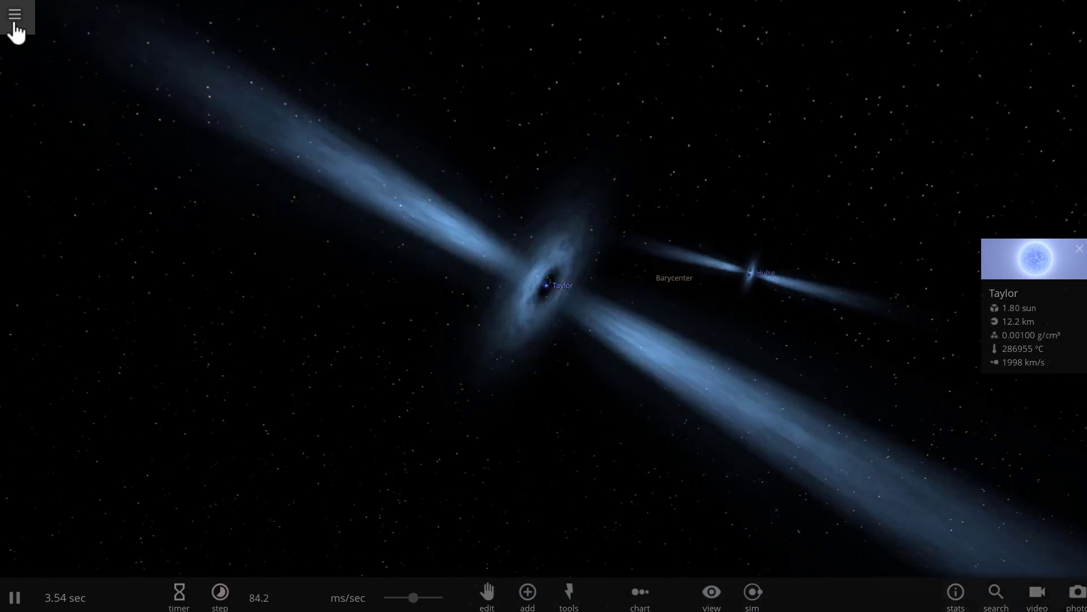
Start an empty simulation and set its background to Nebula Green Yellow
click(22, 28)
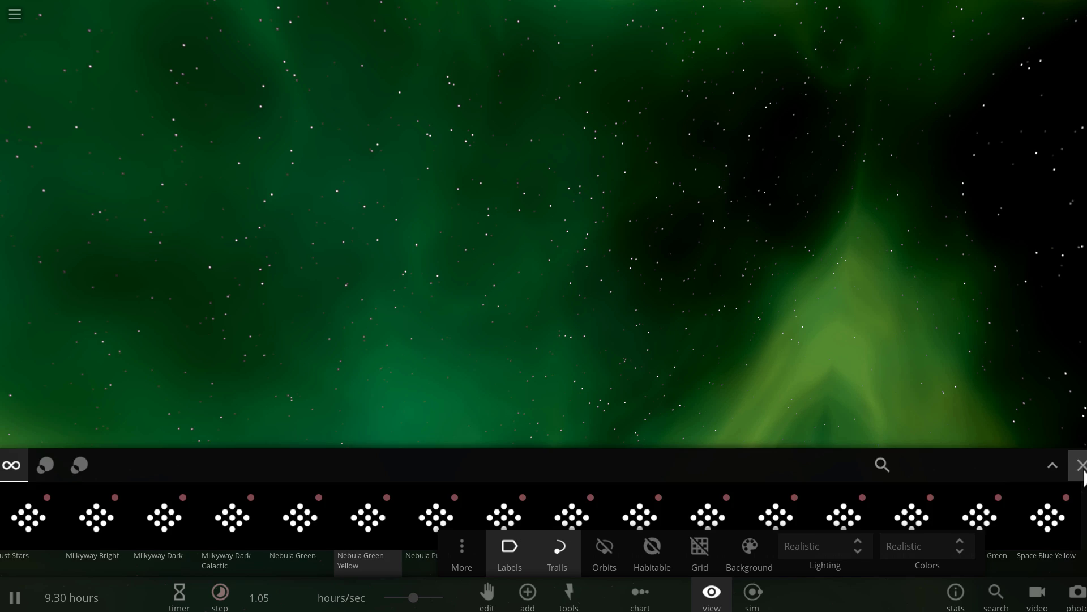
click(1081, 465)
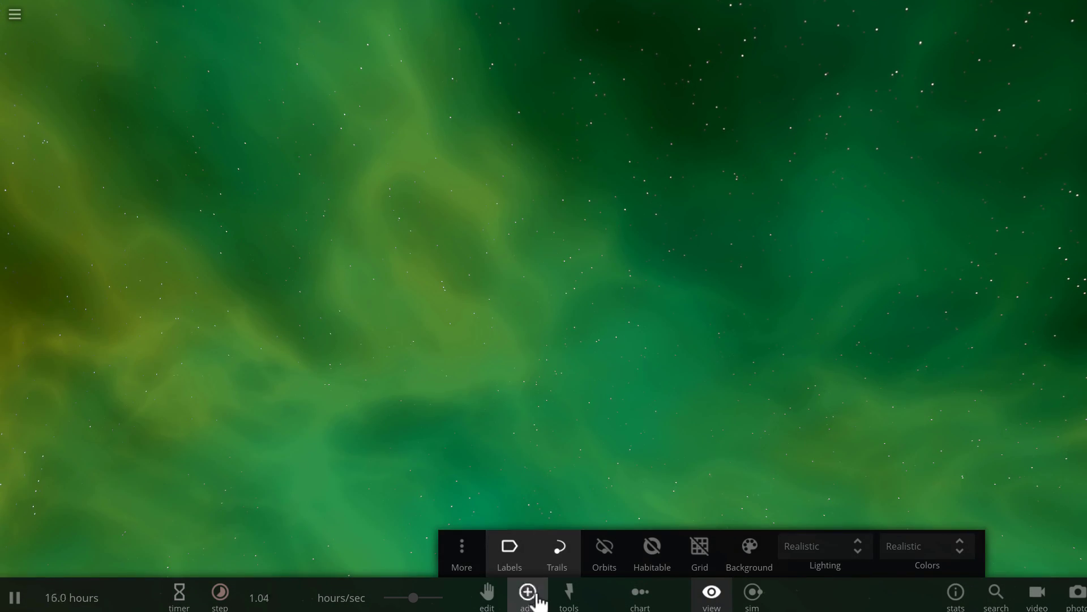
Add the Crab Pulsar from the star library to the middle of the empty scene
click(531, 596)
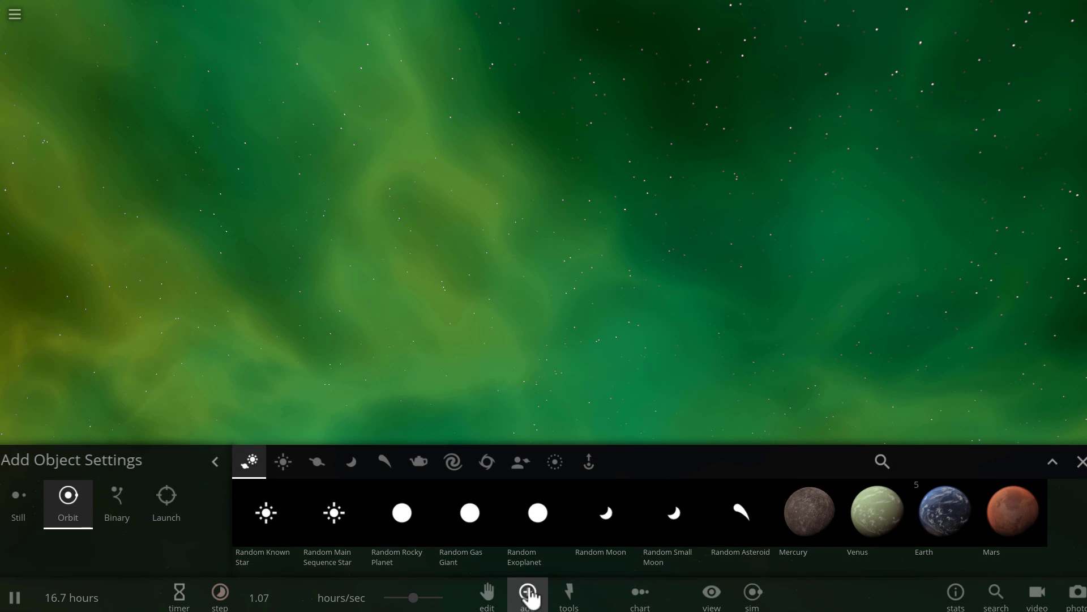
click(294, 469)
scroll(450, 501, down, 5)
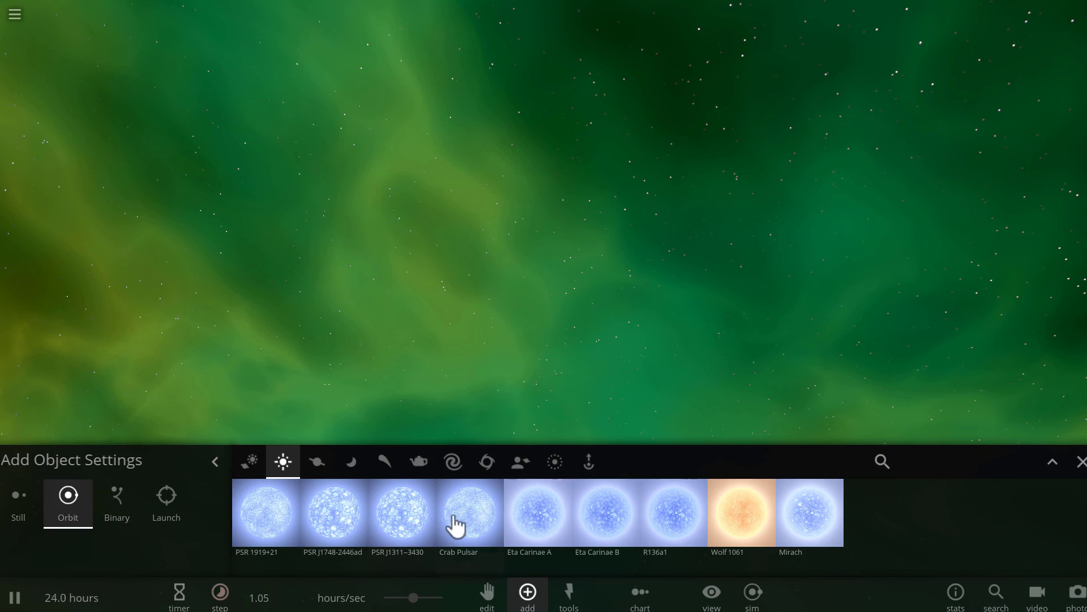
click(508, 276)
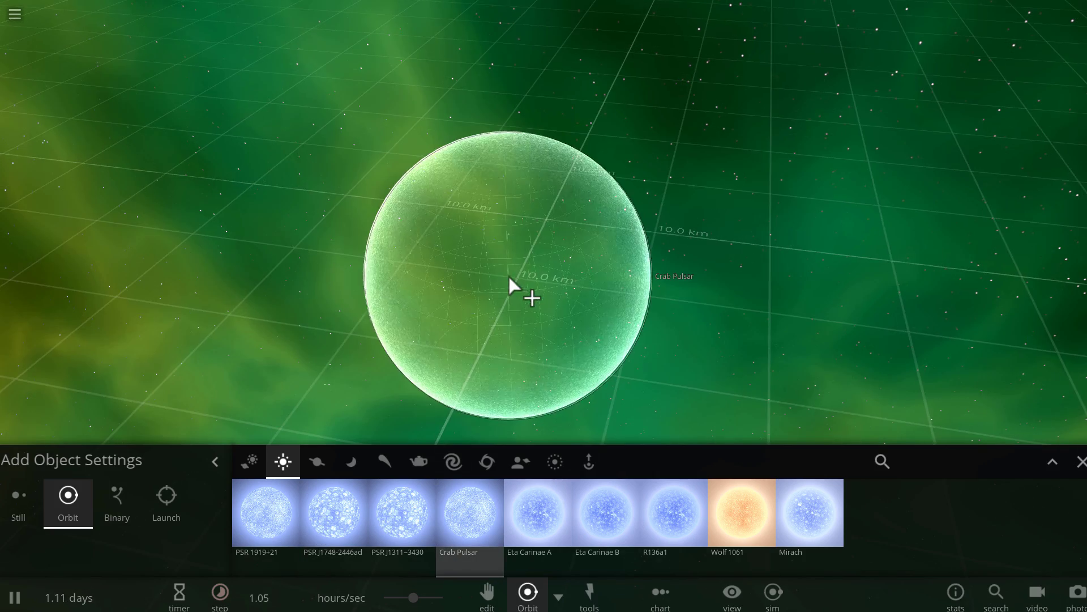
scroll(466, 264, down, 5)
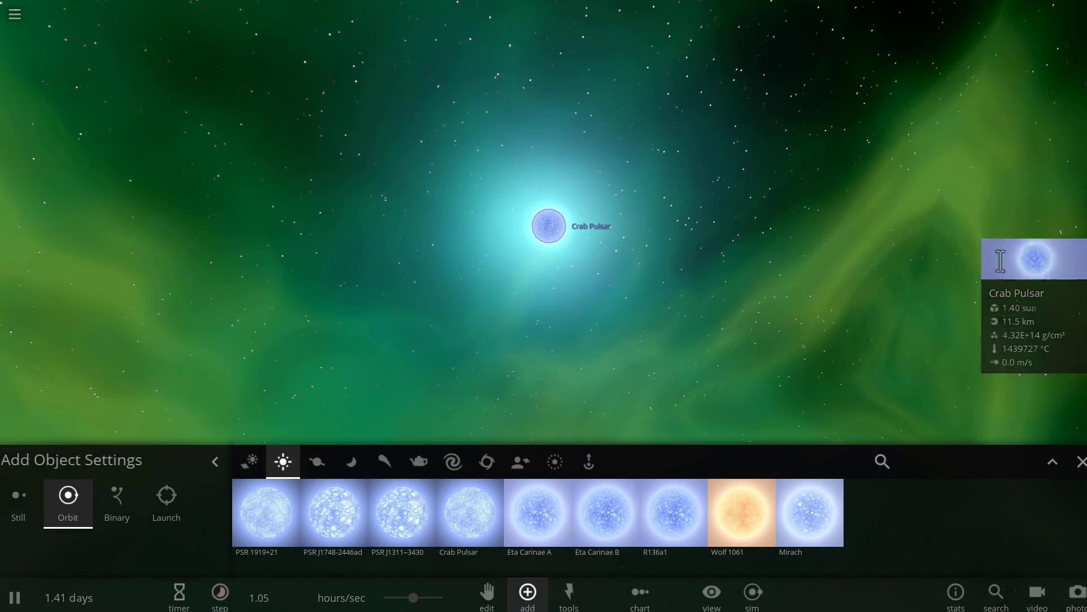
Inspect the Crab Pulsar's composition and magnetic field properties, and delete it from the scene
click(1001, 261)
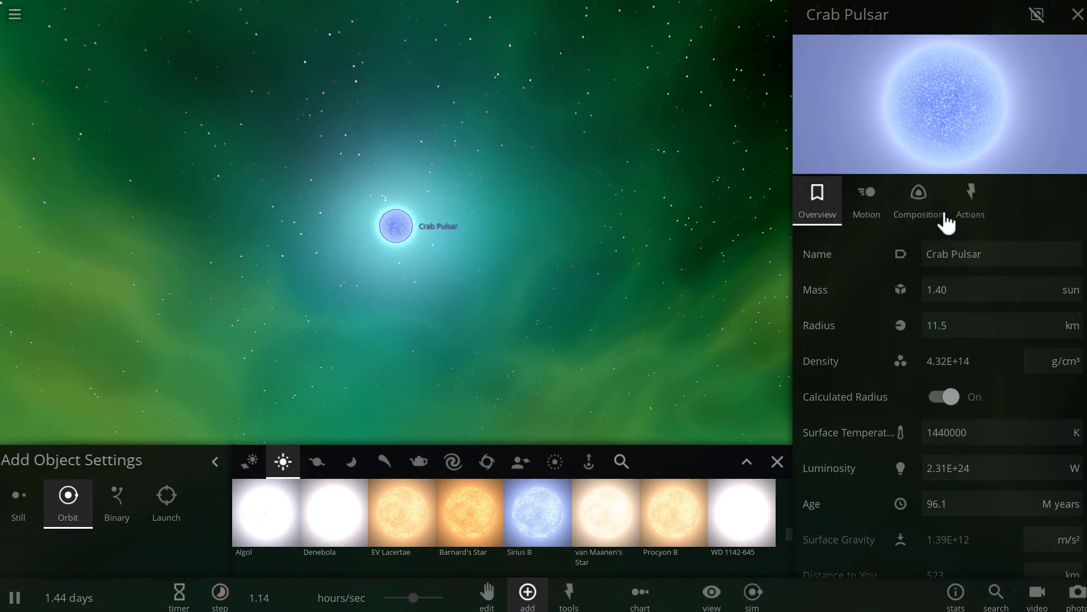
scroll(927, 293, down, 10)
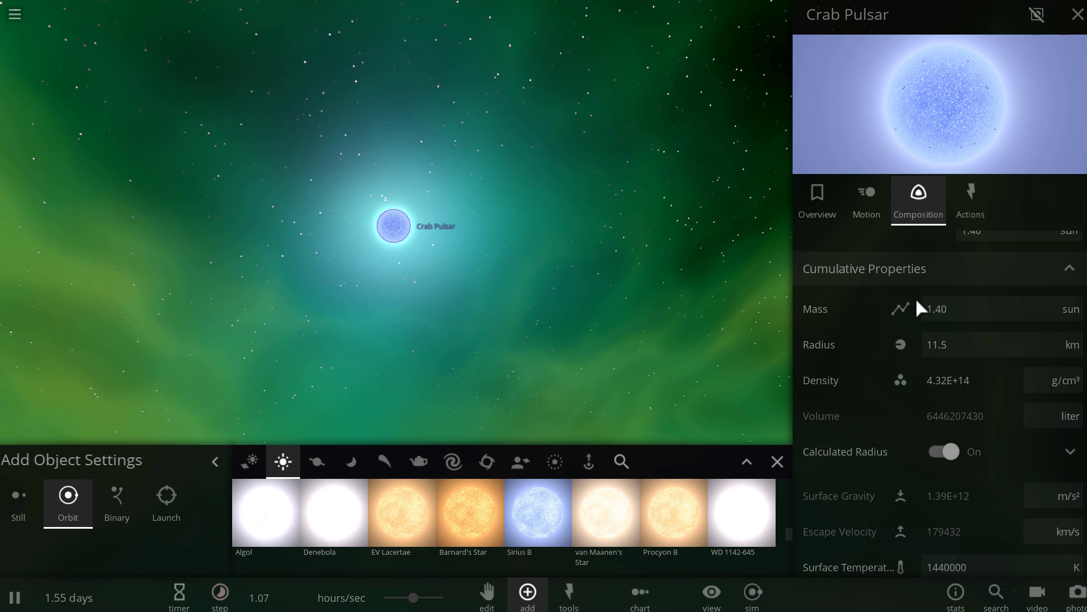
scroll(913, 334, down, 1)
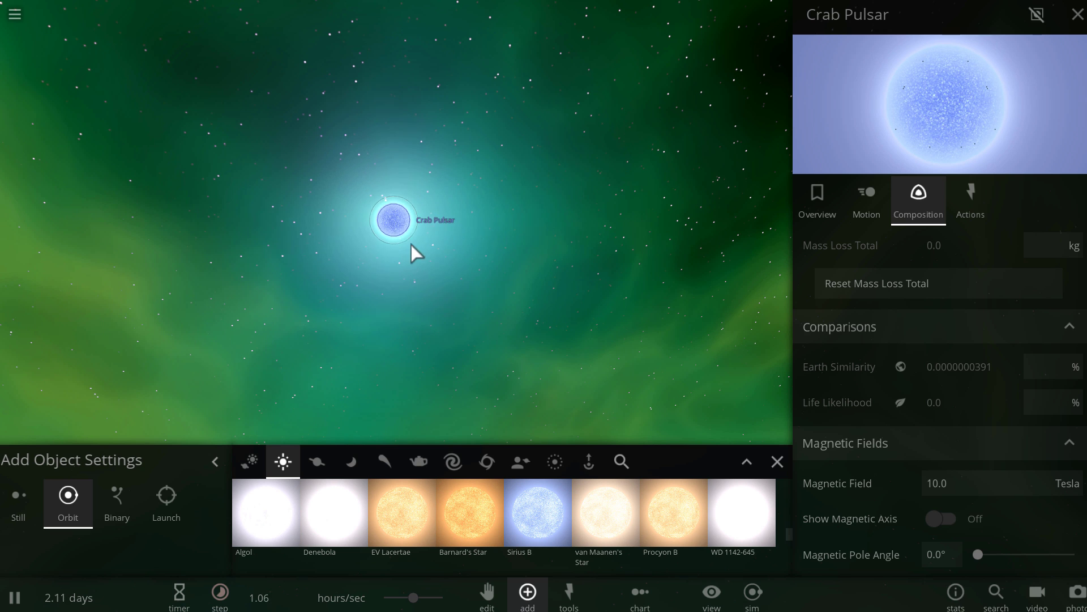
key(Delete)
Add the white dwarf Sirius B from the star library to the empty scene
scroll(466, 507, up, 1)
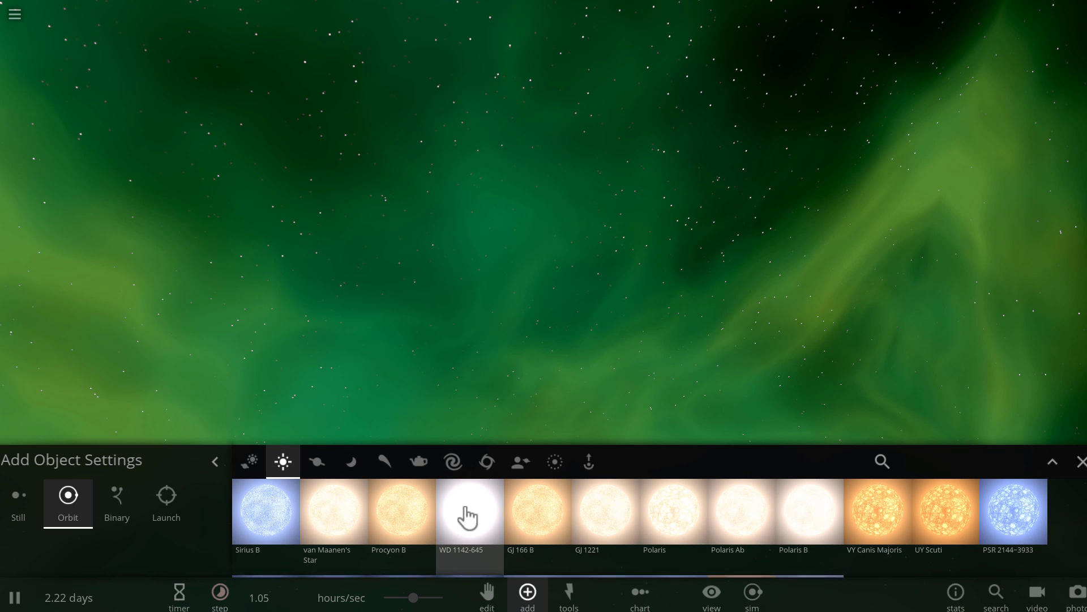
scroll(377, 515, up, 1)
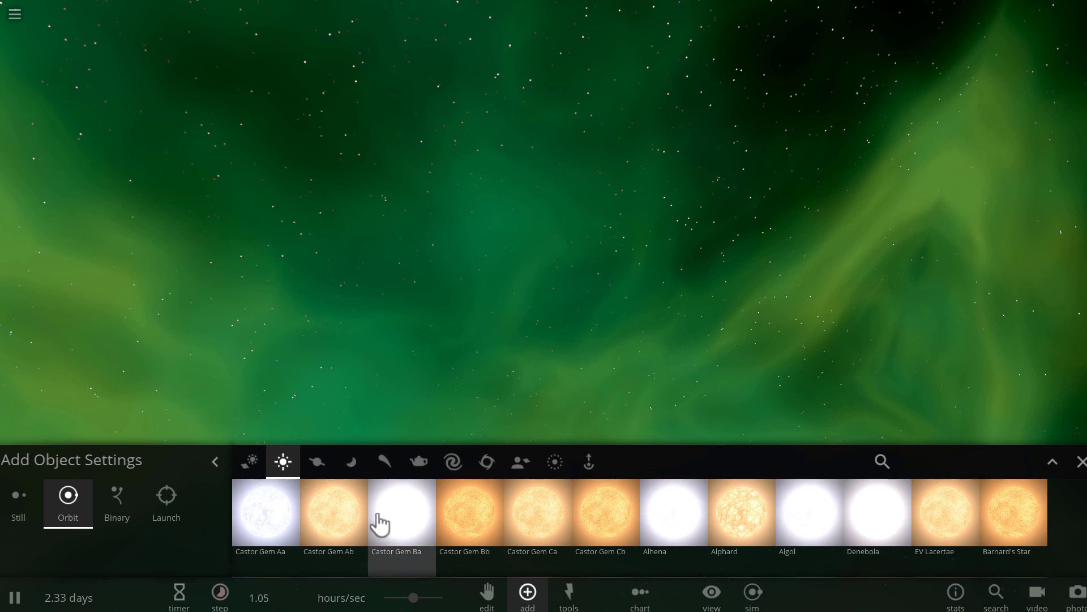
scroll(377, 514, down, 1)
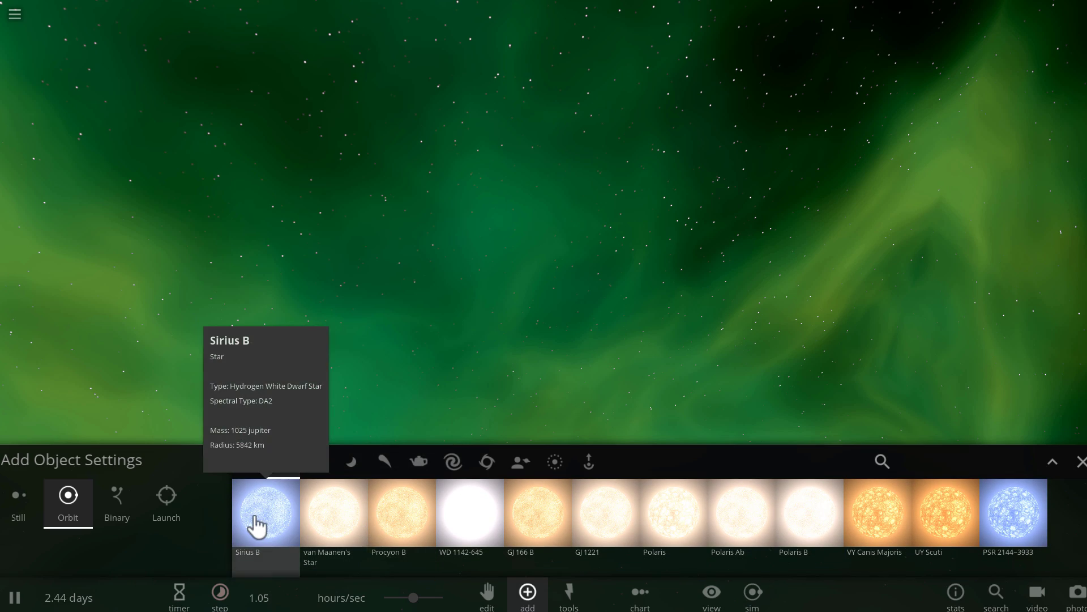
click(473, 250)
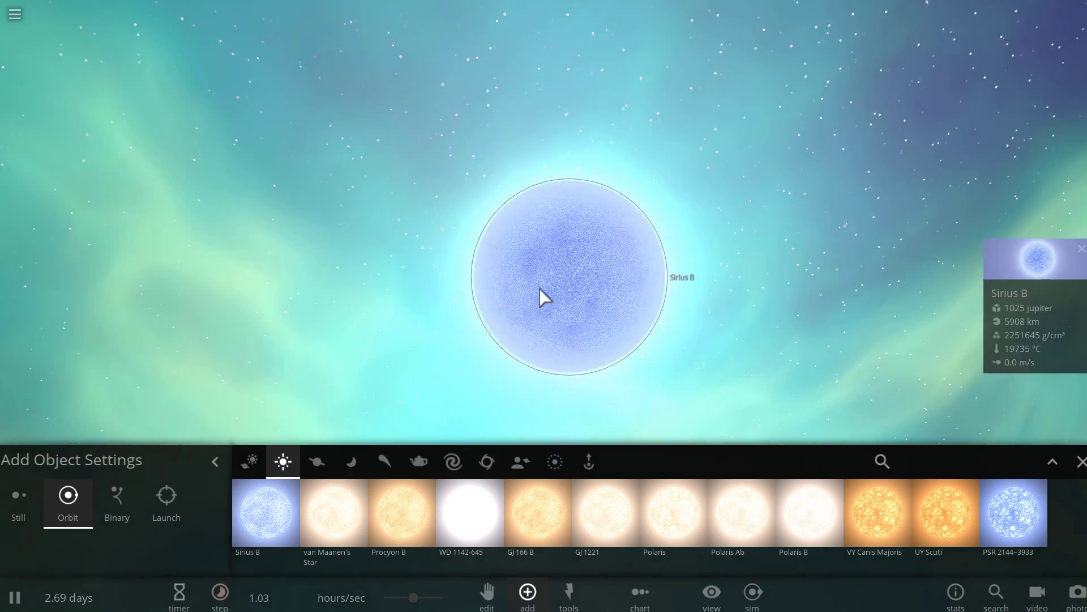
Set Sirius B's magnetic field to 2000 Tesla in its composition properties
click(1028, 264)
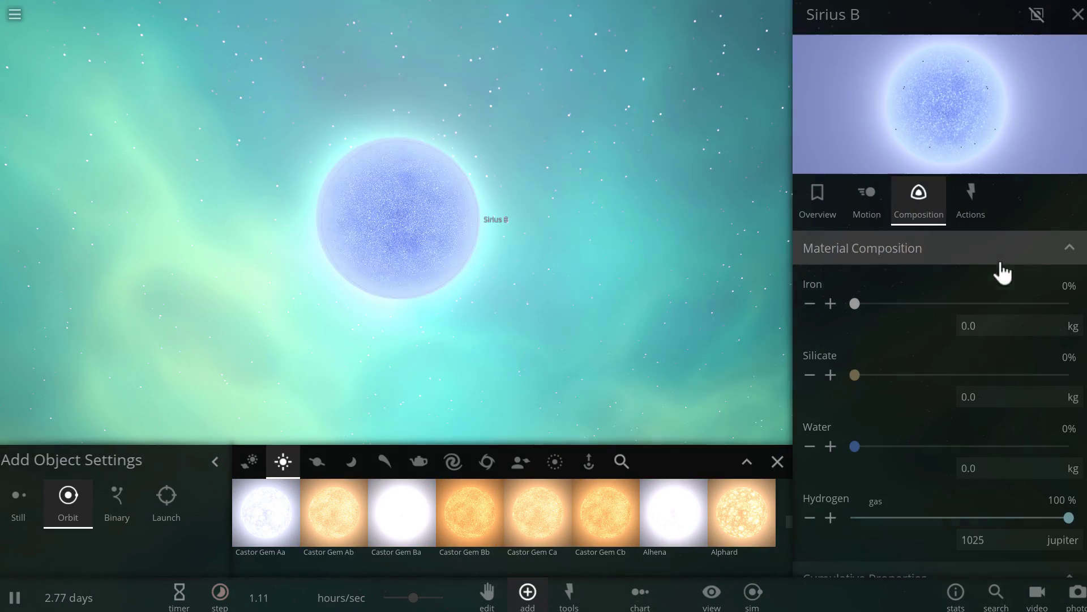
scroll(935, 317, down, 12)
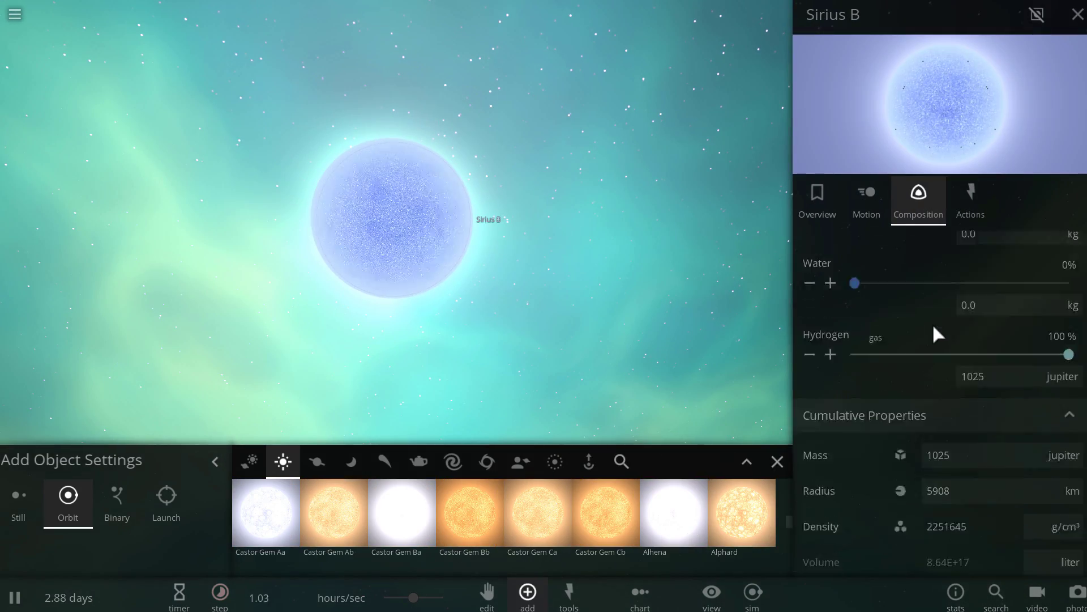
scroll(932, 339, down, 3)
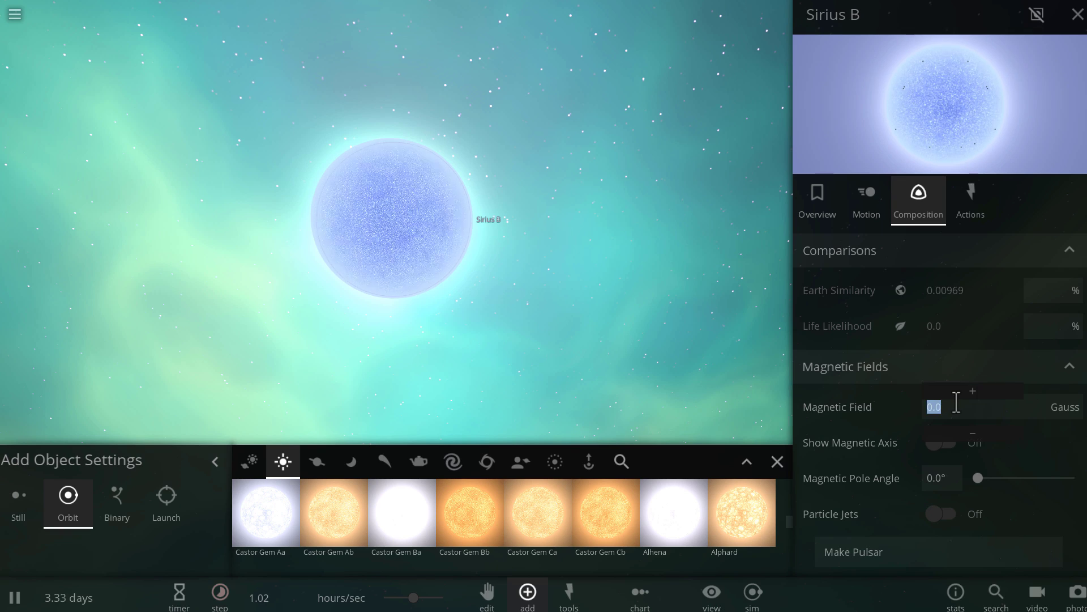
key(Return)
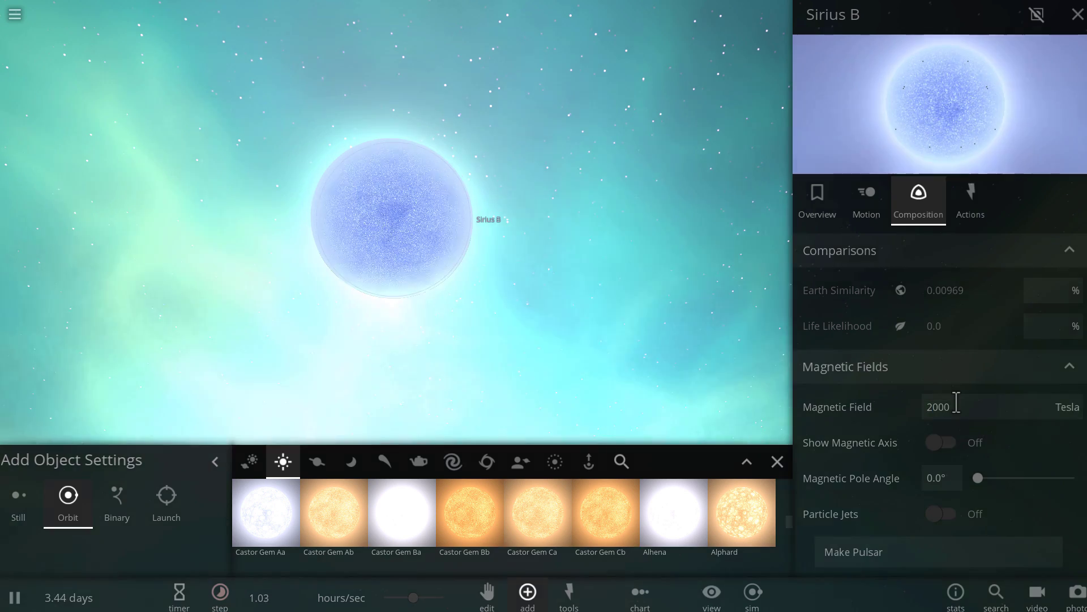
scroll(597, 298, down, 5)
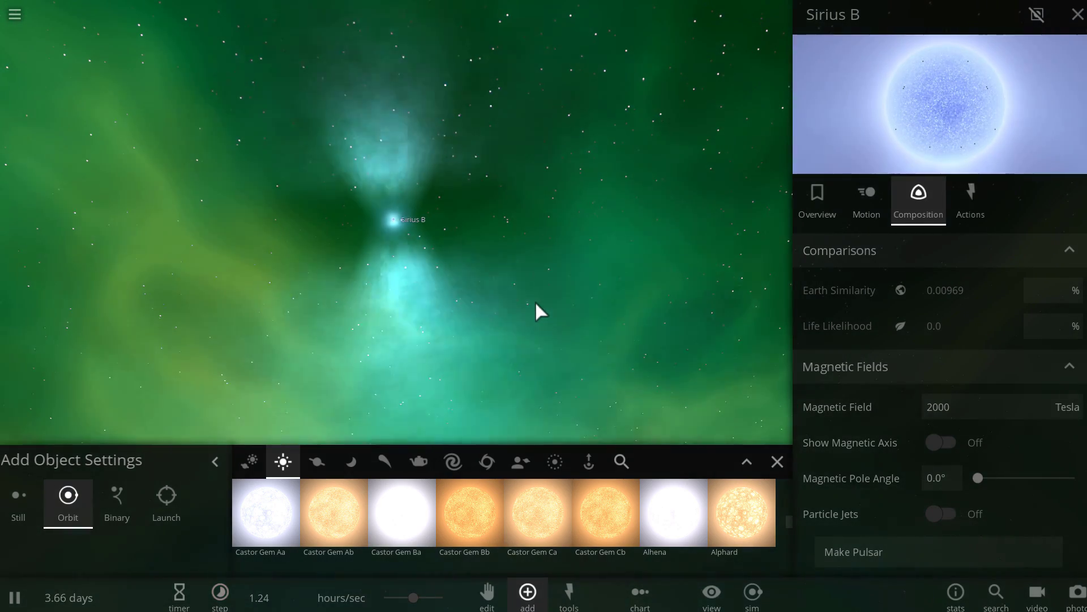
Turn Sirius B into a pulsar and close the object library
scroll(501, 271, up, 5)
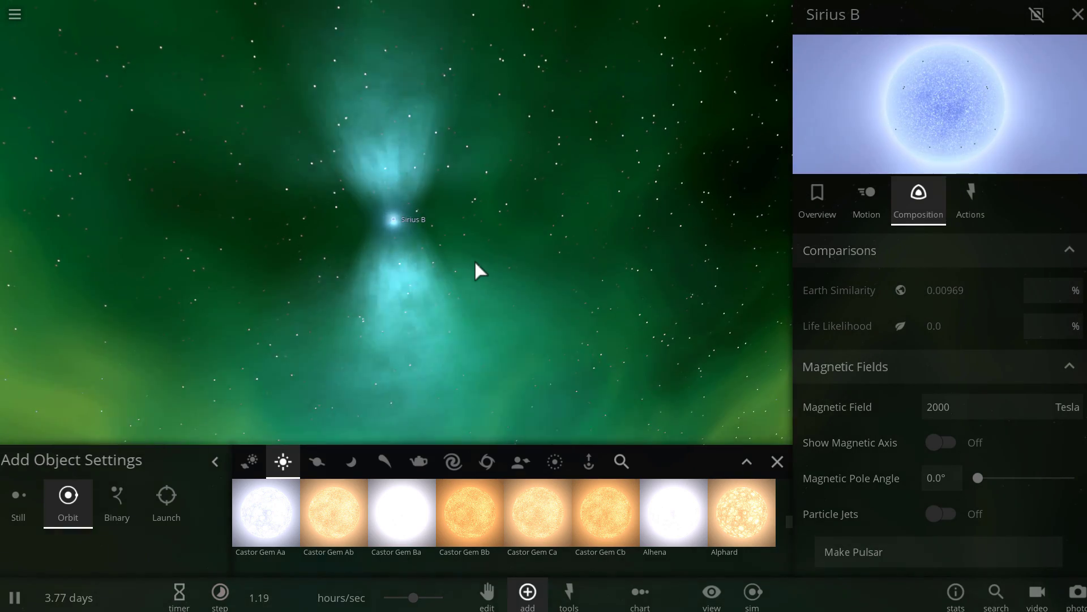
scroll(472, 259, up, 5)
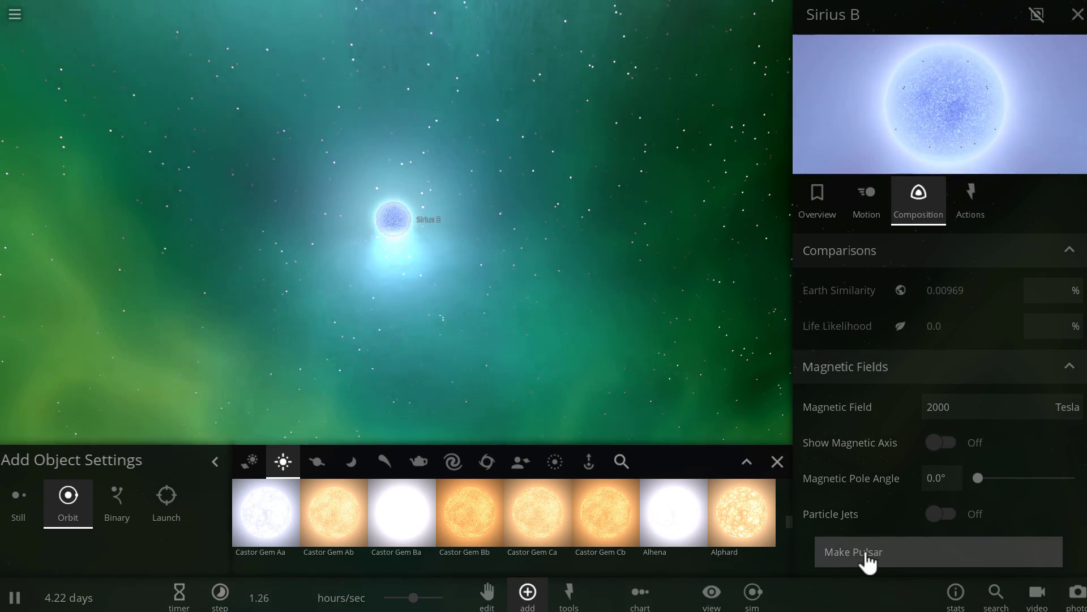
click(867, 554)
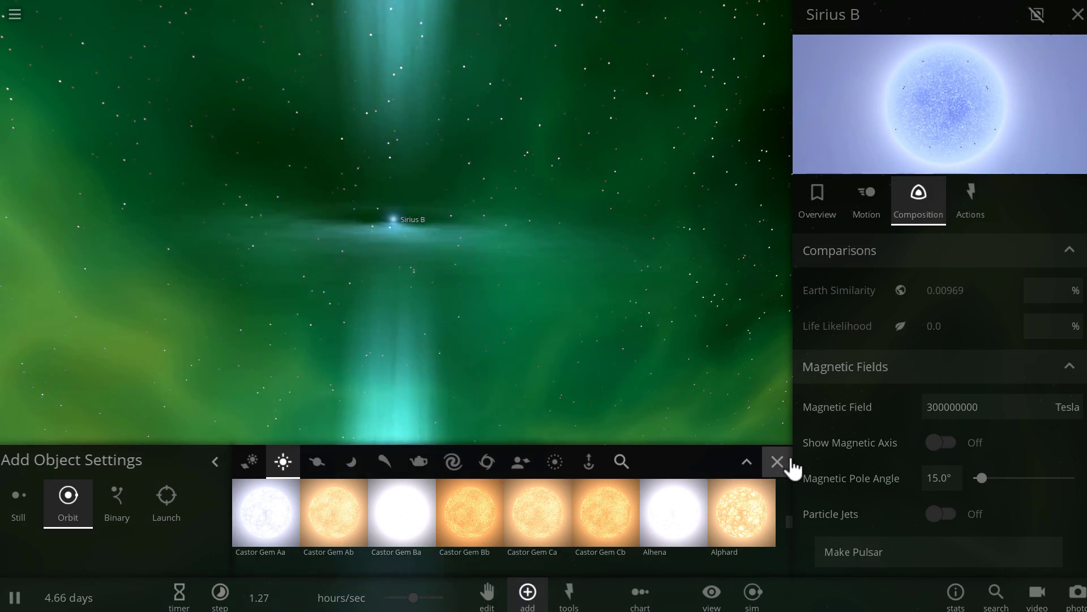
click(781, 464)
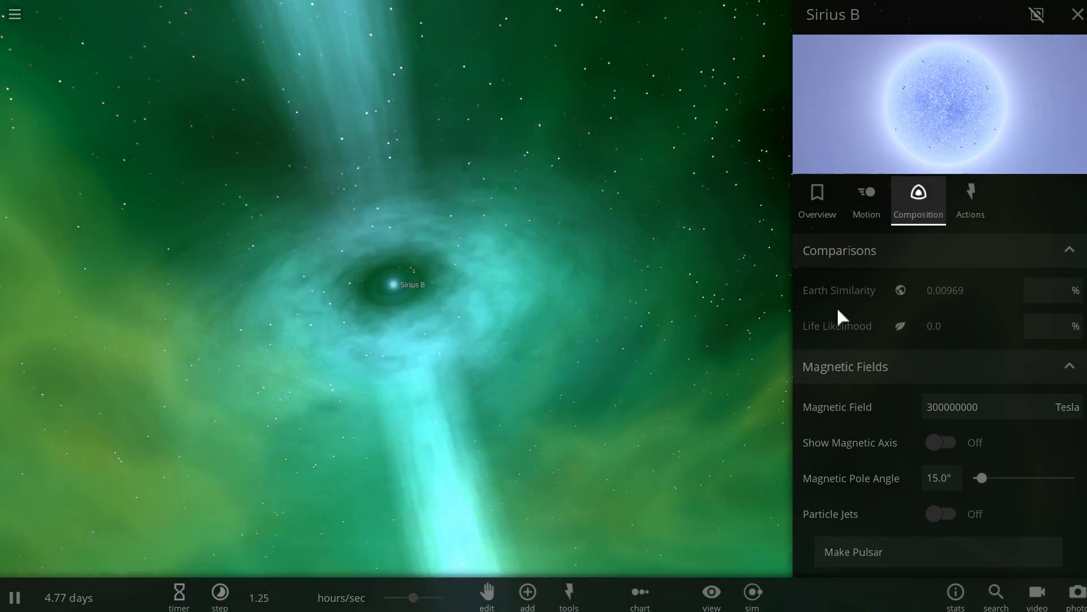
Display Sirius B's mass in sun units in its overview properties
click(816, 224)
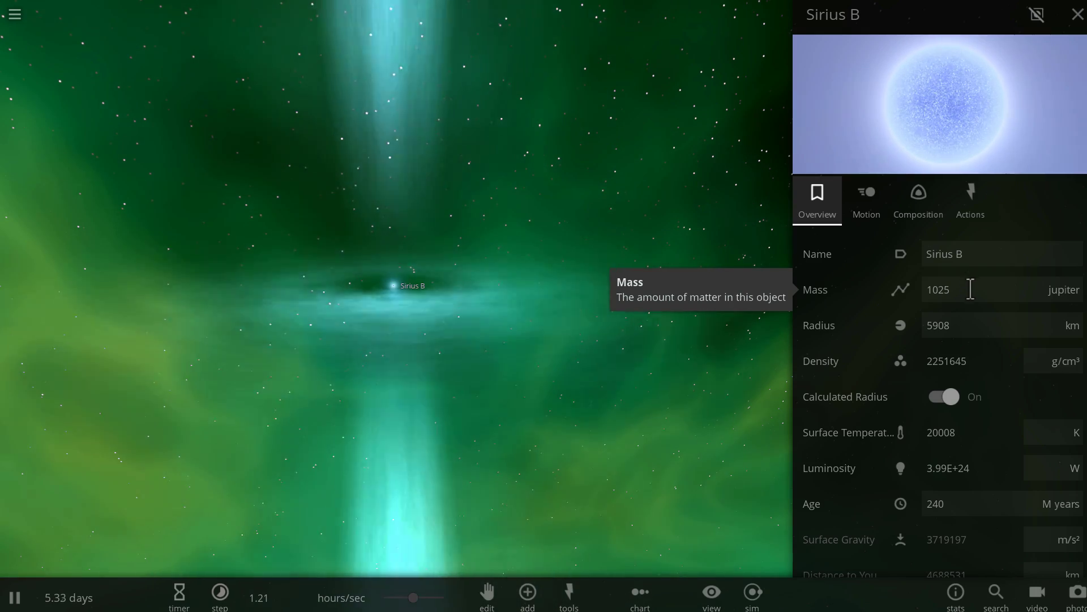
click(1051, 292)
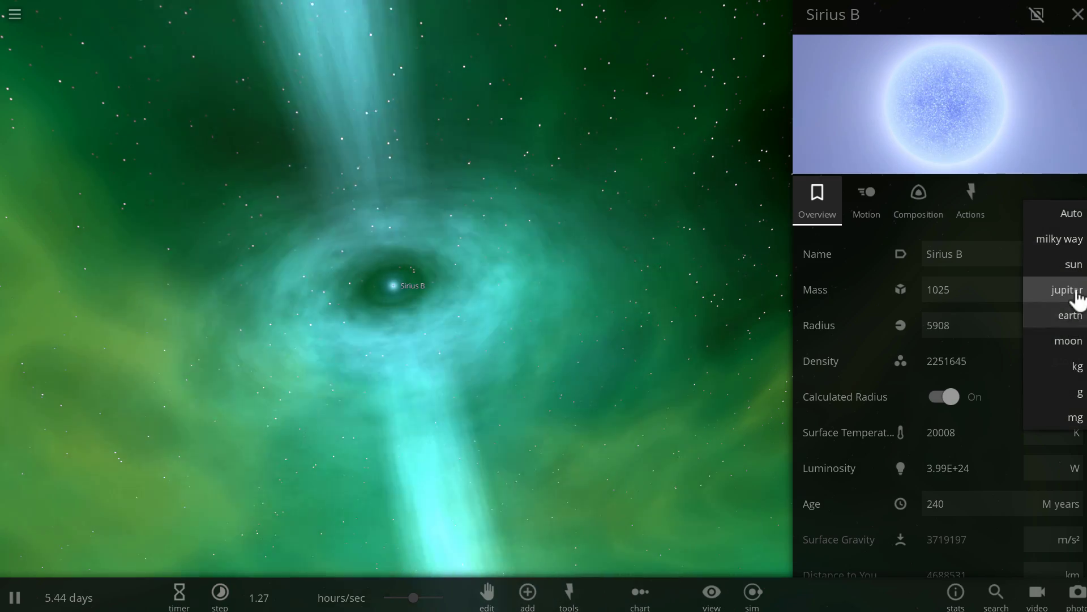
click(1073, 266)
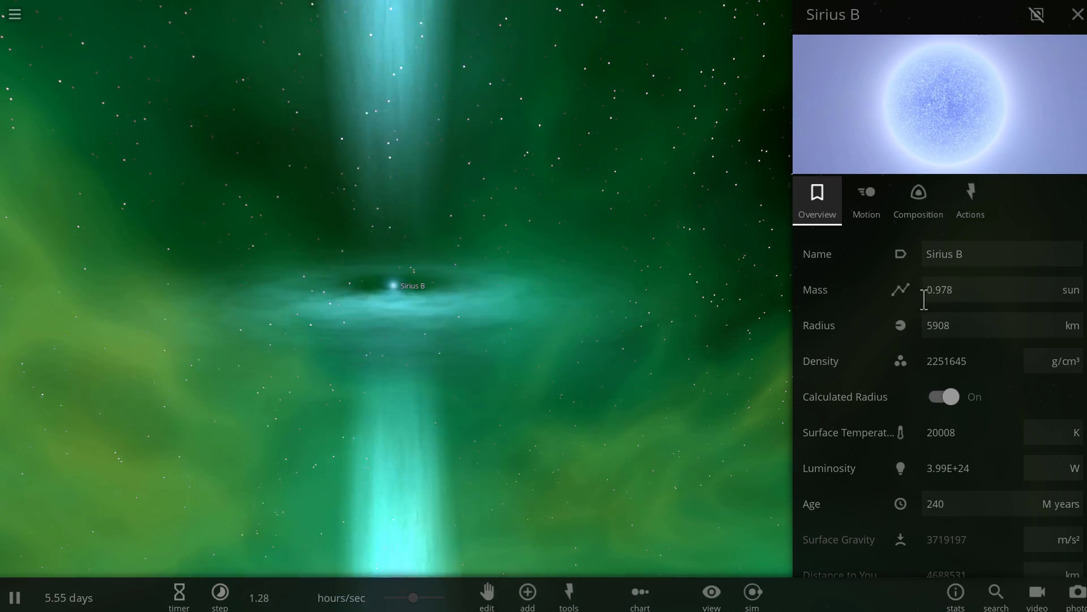
scroll(550, 288, up, 3)
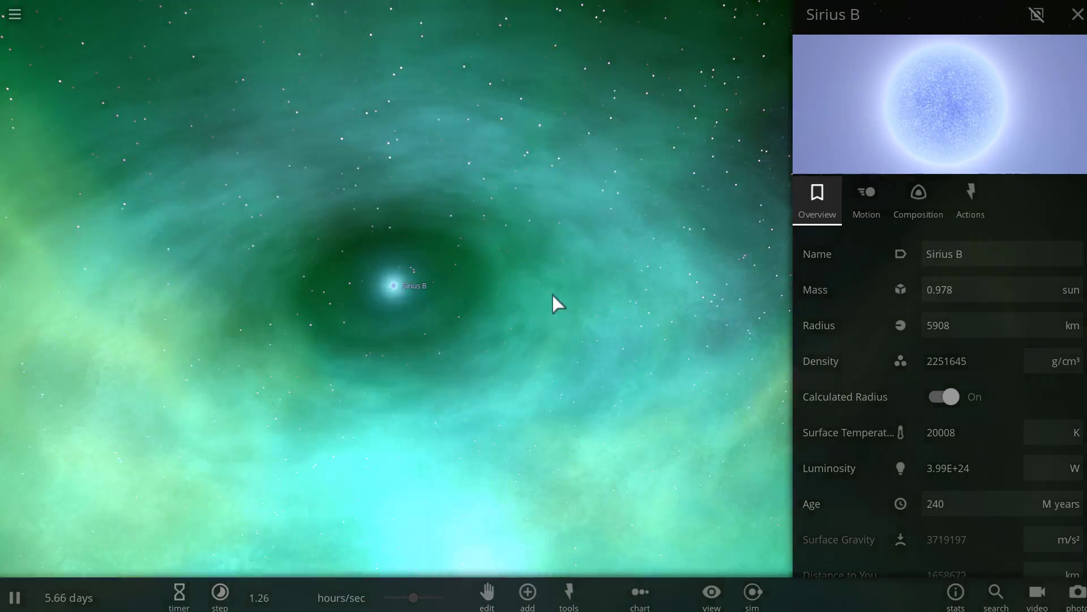
right_drag(553, 294, 532, 295)
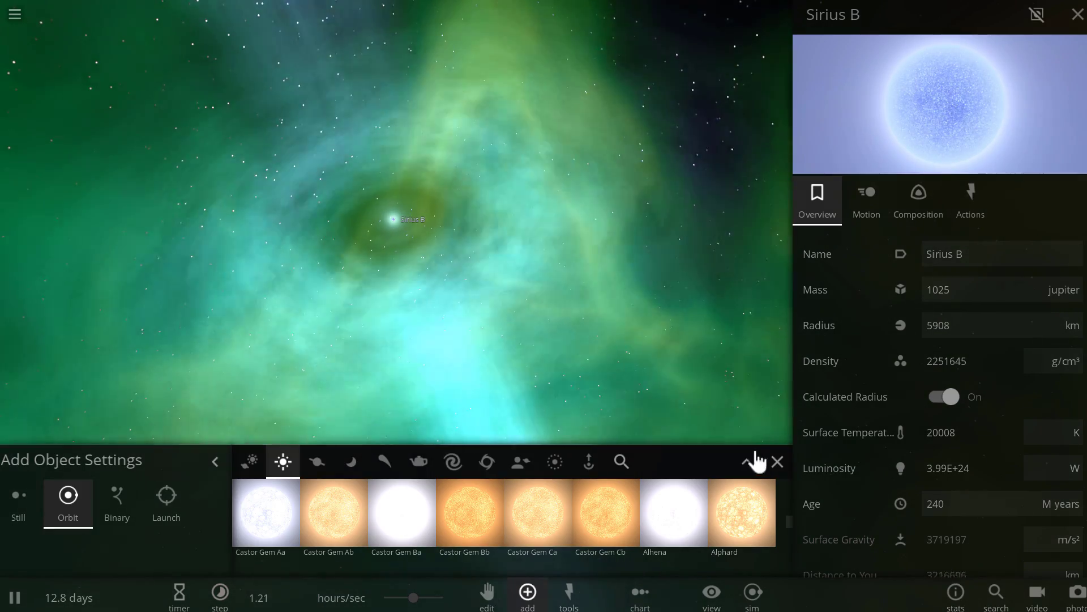
Turn off Sirius B's calculated radius and switch its mass unit to sun
click(785, 453)
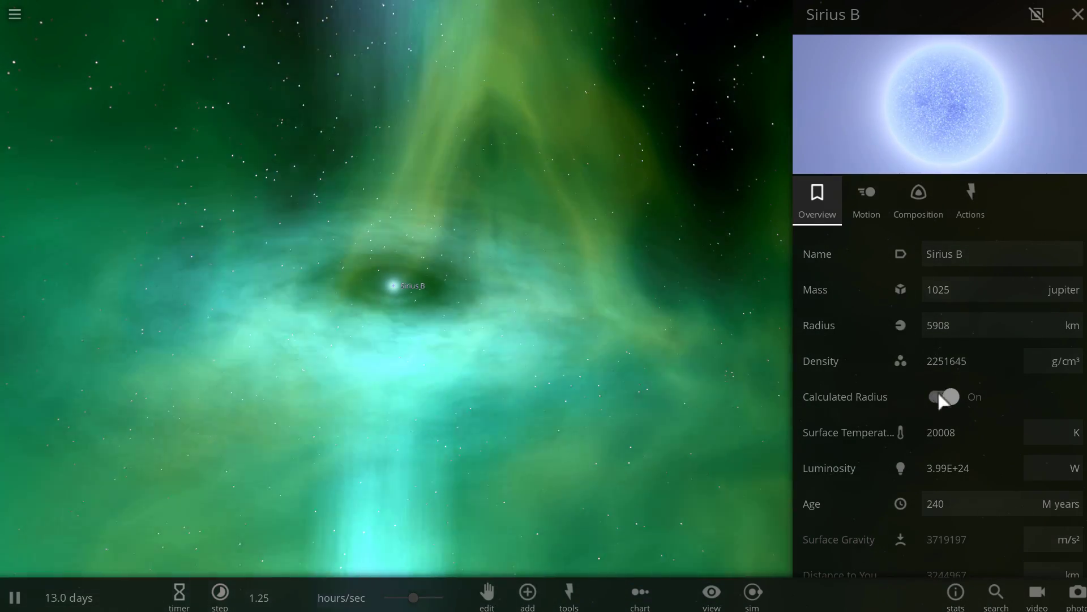
click(944, 397)
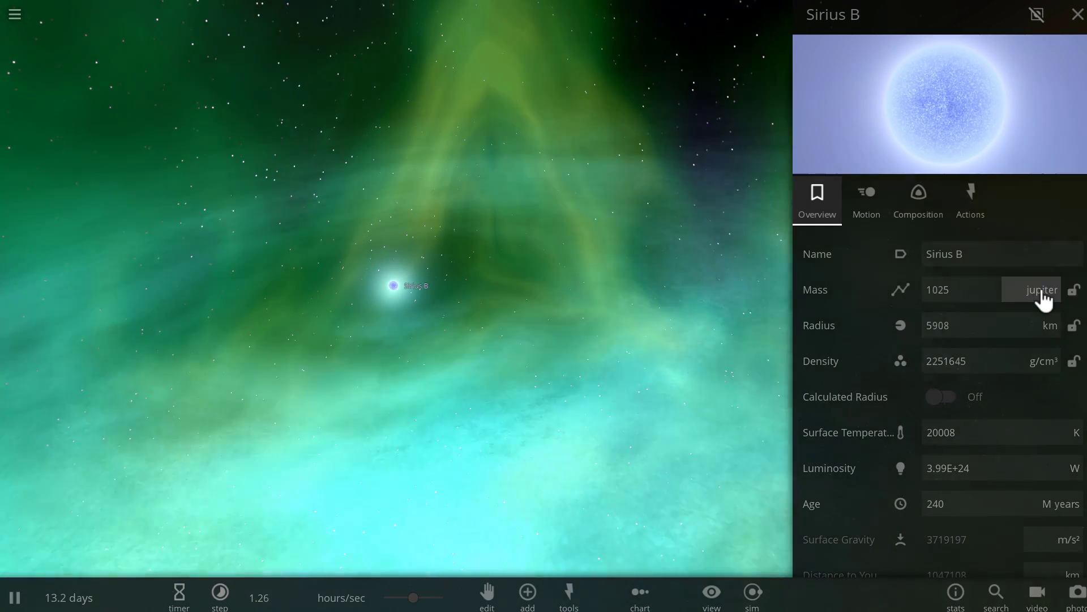
click(1045, 297)
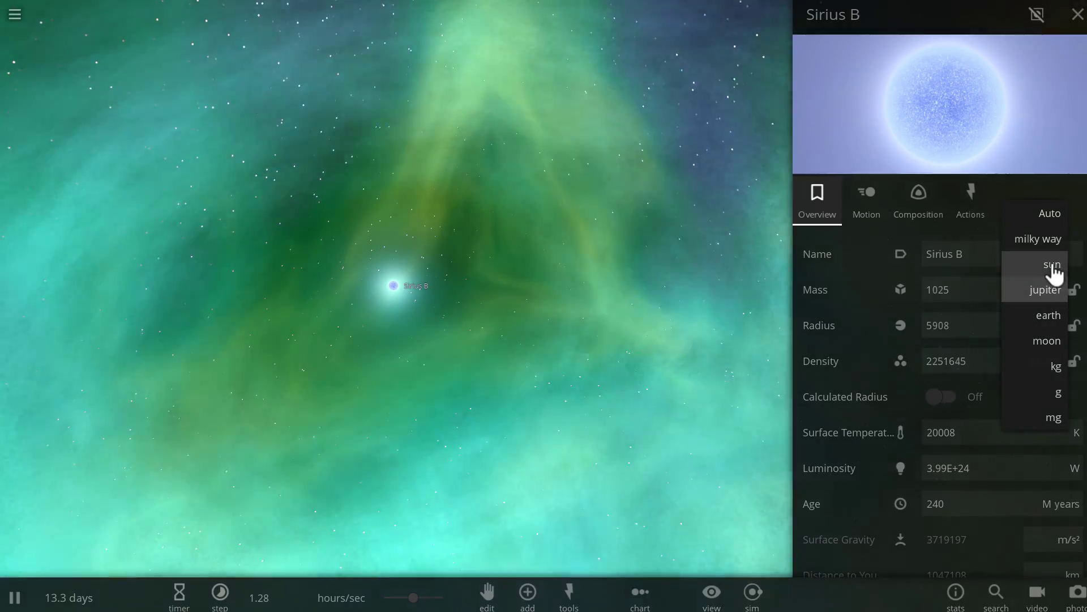
click(1052, 266)
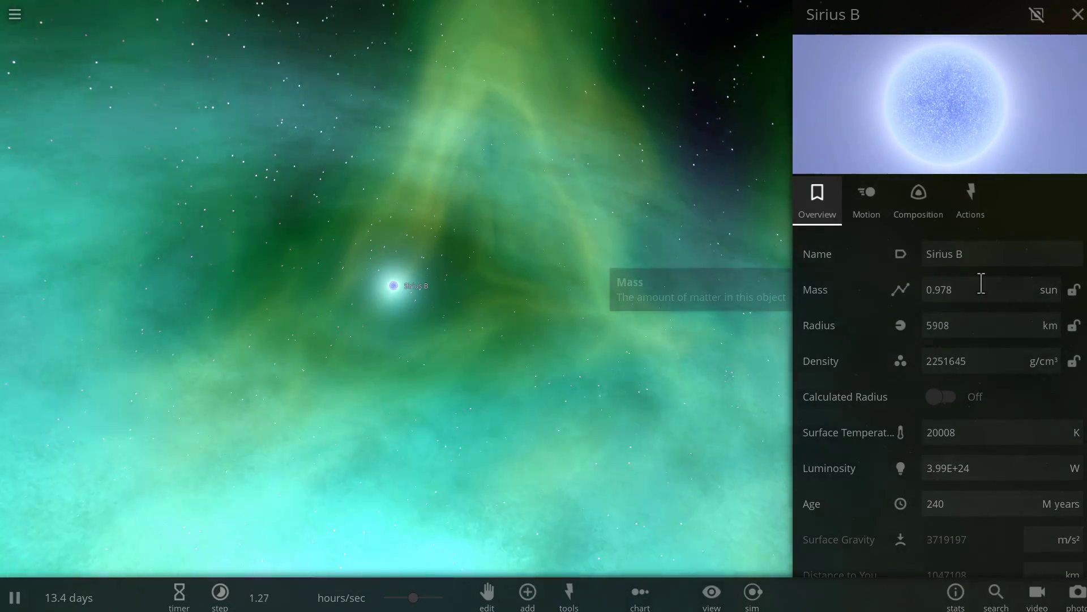
Set Sirius B's mass to 20 suns and lock that value
click(981, 282)
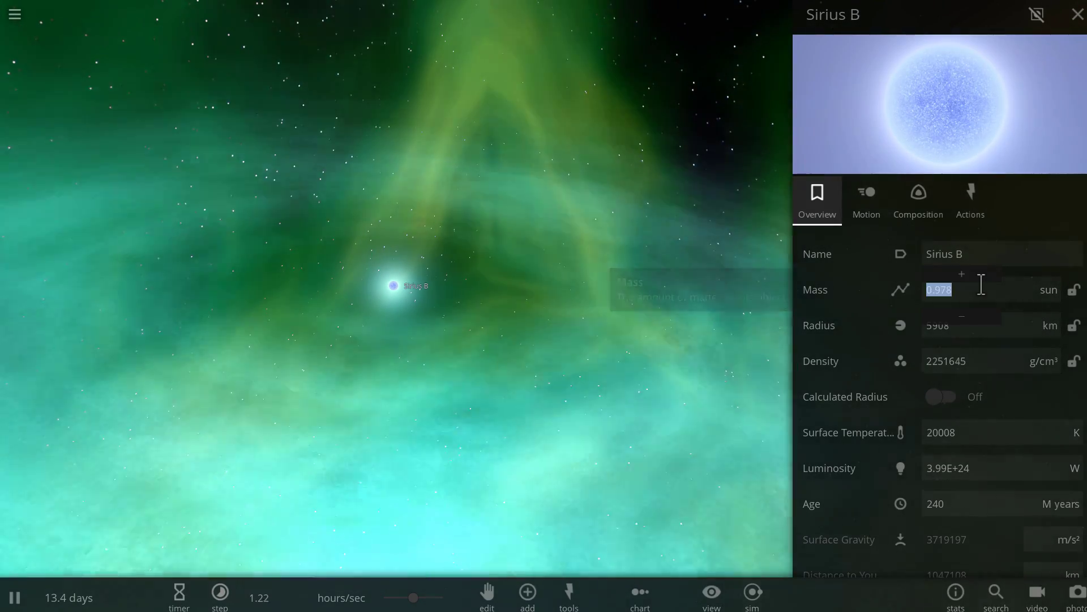
text(20)
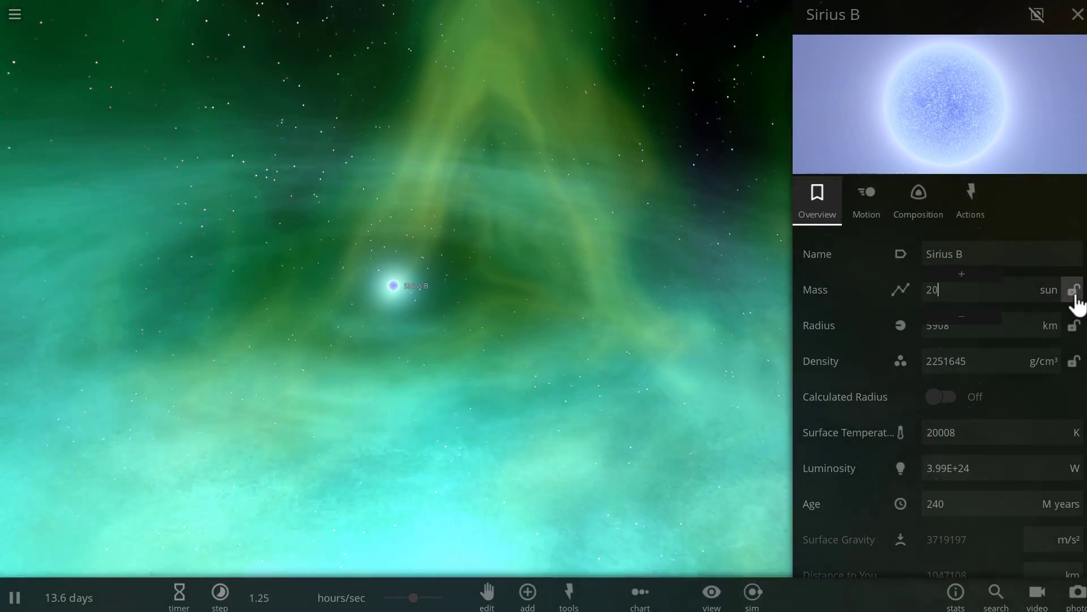
key(Return)
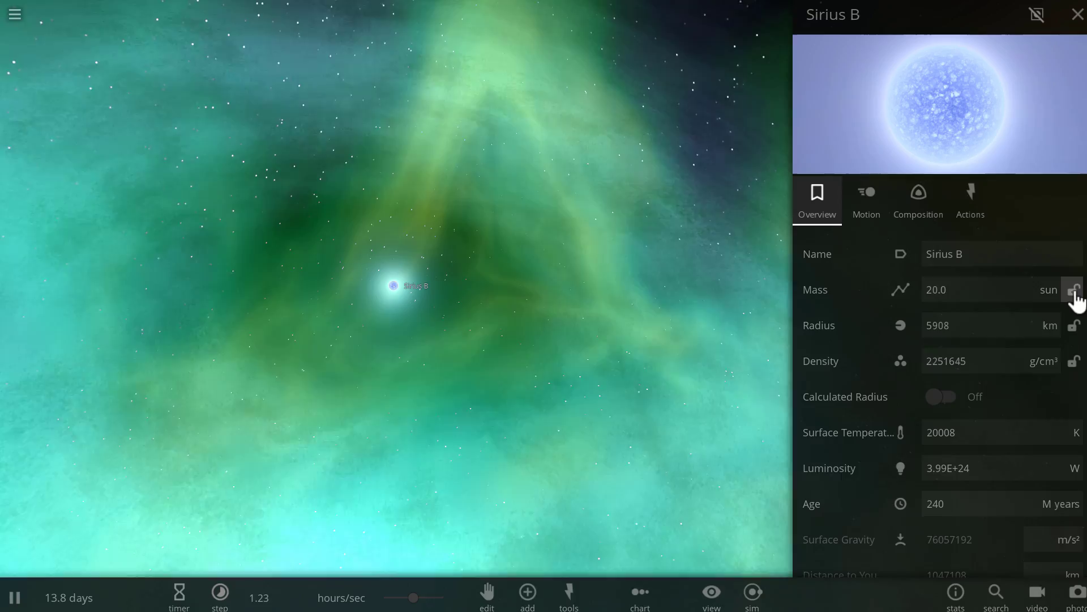
click(1074, 291)
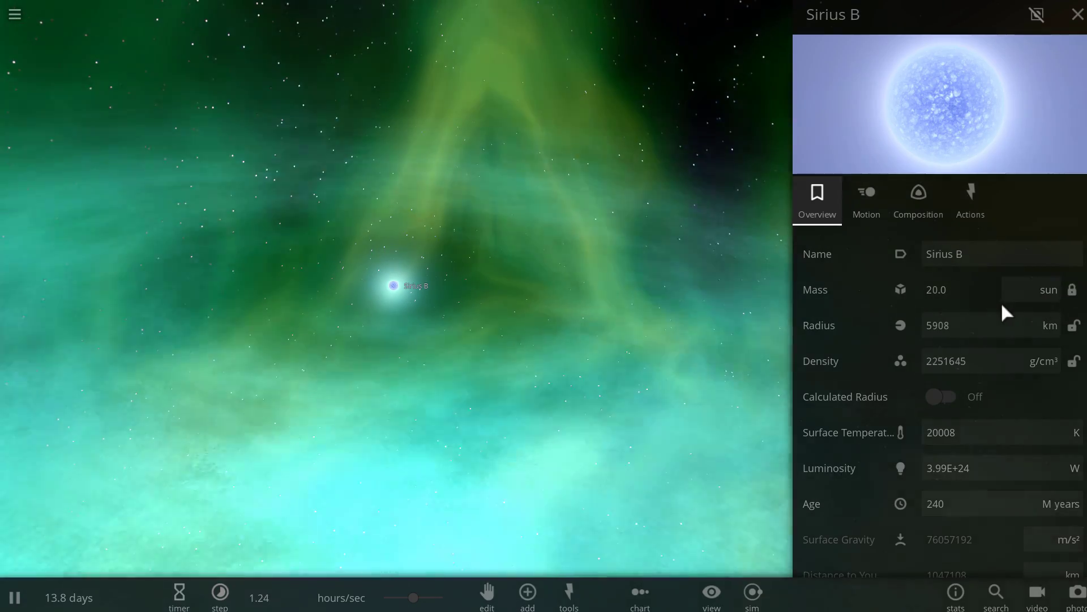
Reduce Sirius B's radius to 59.1 km to collapse it into a black hole
click(970, 328)
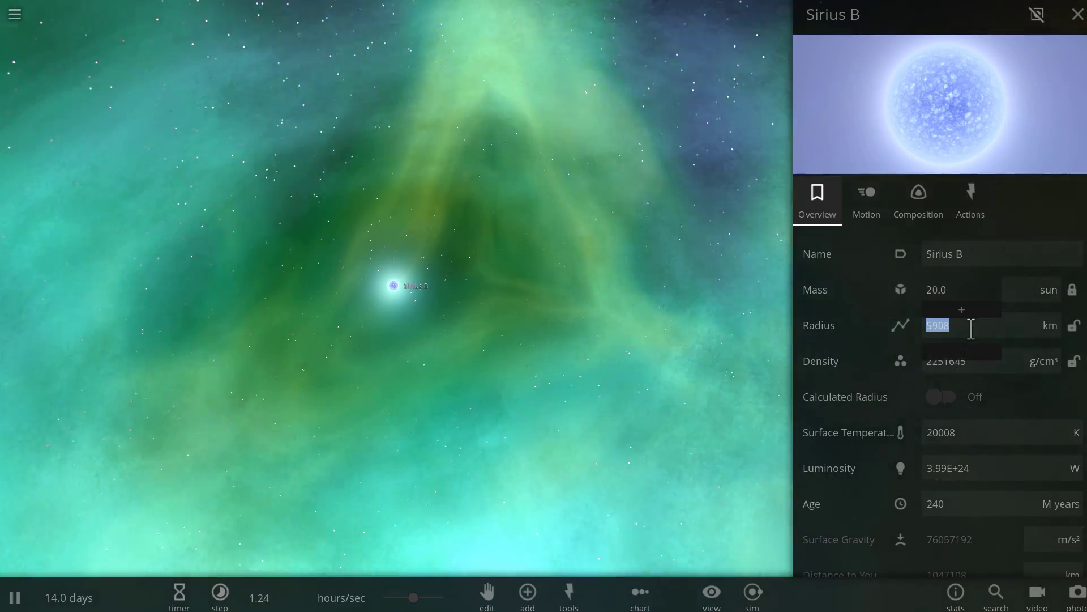
click(961, 354)
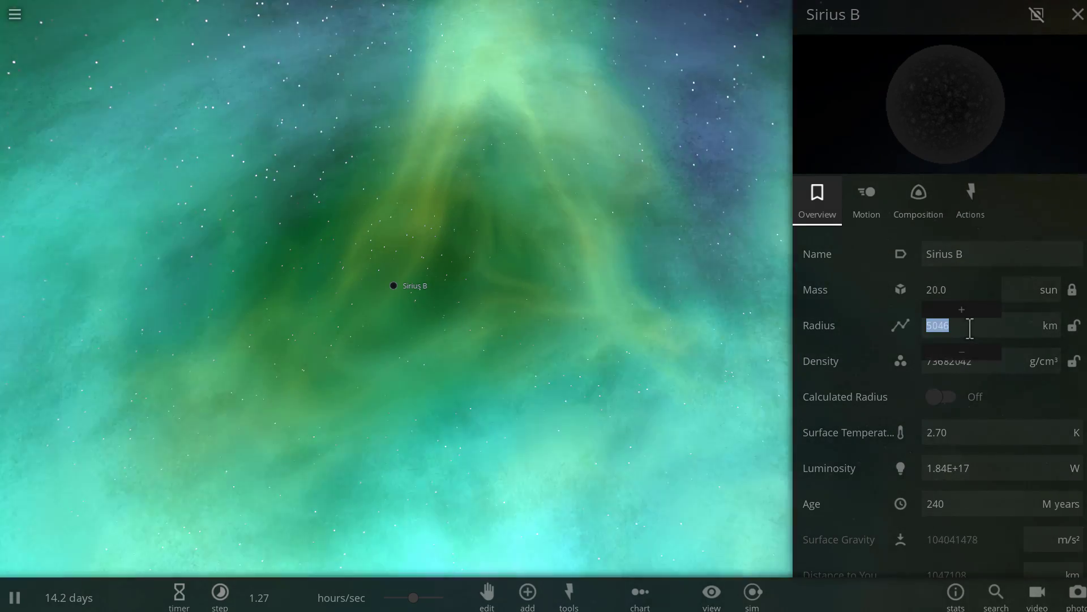
scroll(427, 321, up, 5)
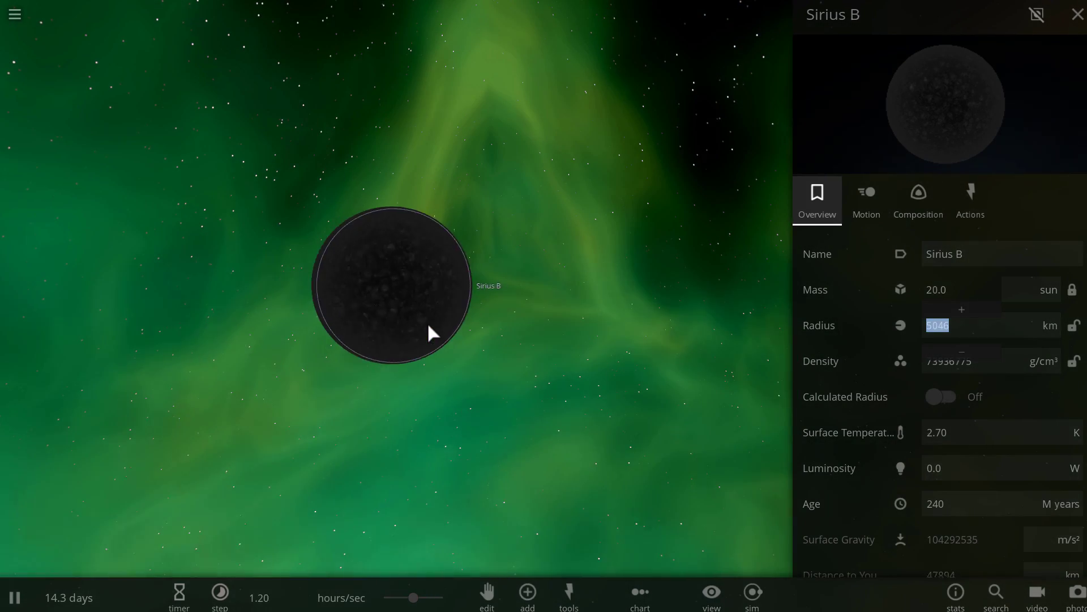
scroll(400, 312, down, 5)
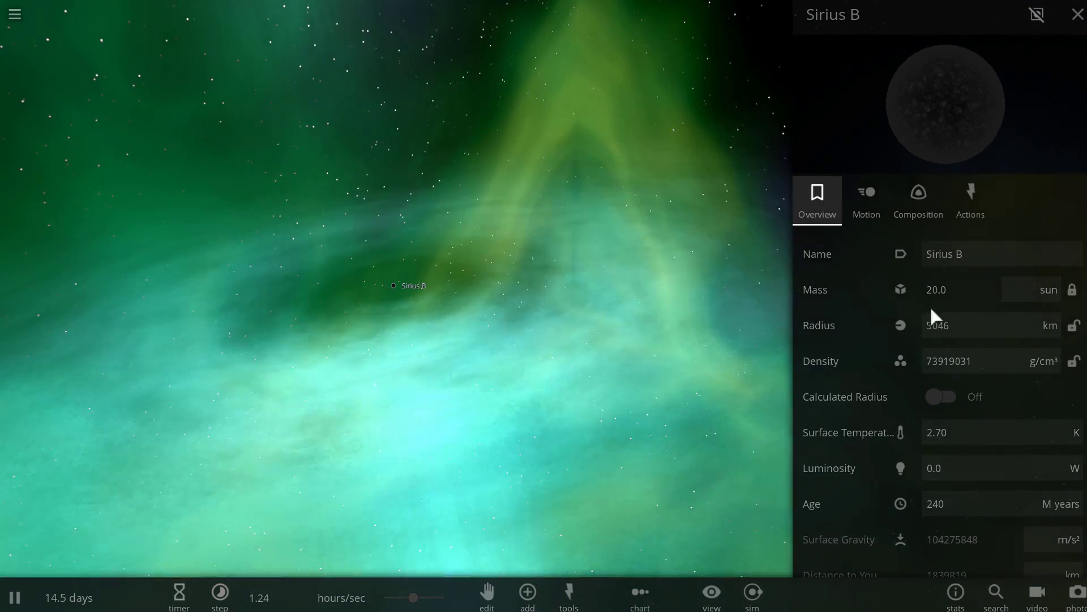
click(959, 321)
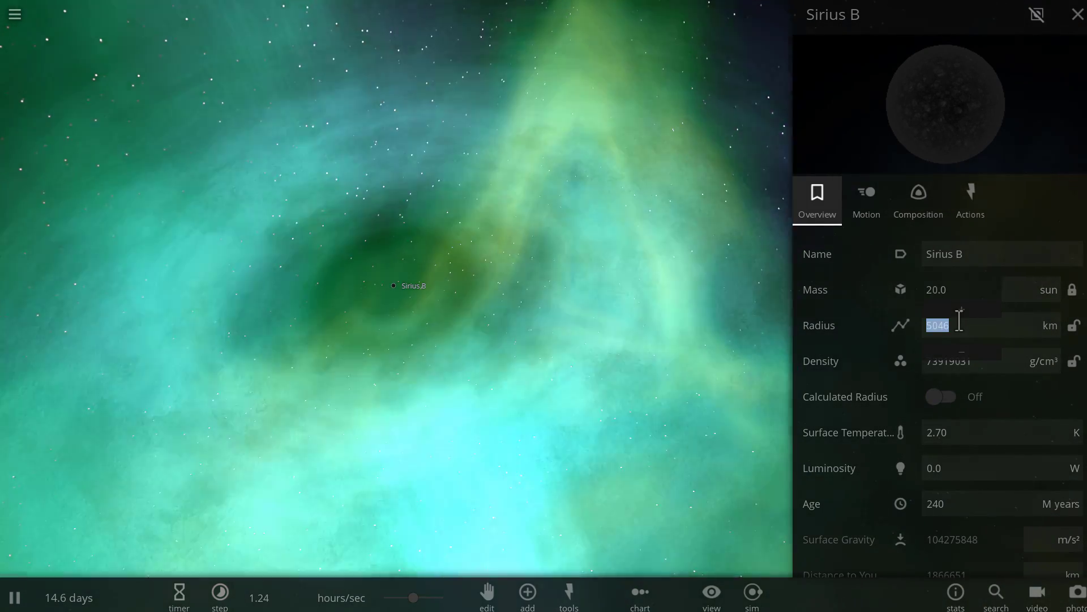
text(59.1)
key(Return)
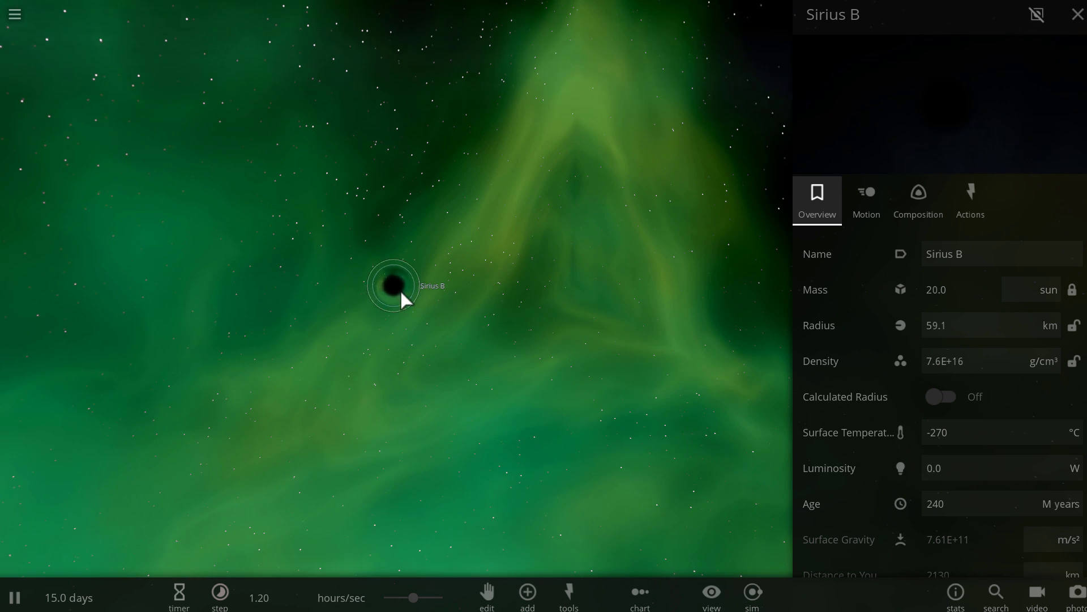
scroll(401, 291, down, 5)
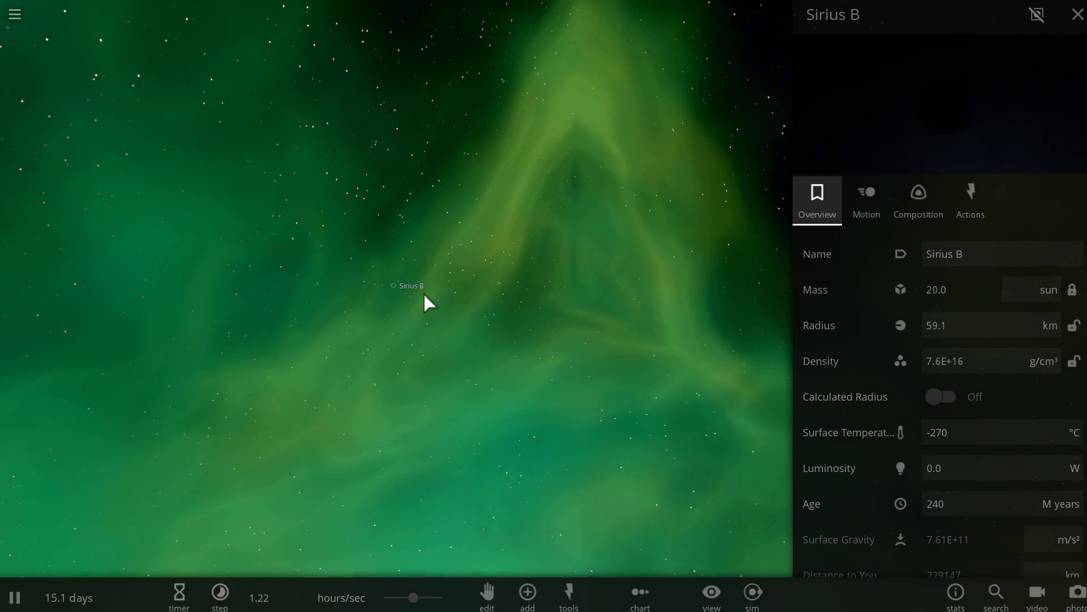
scroll(451, 264, down, 3)
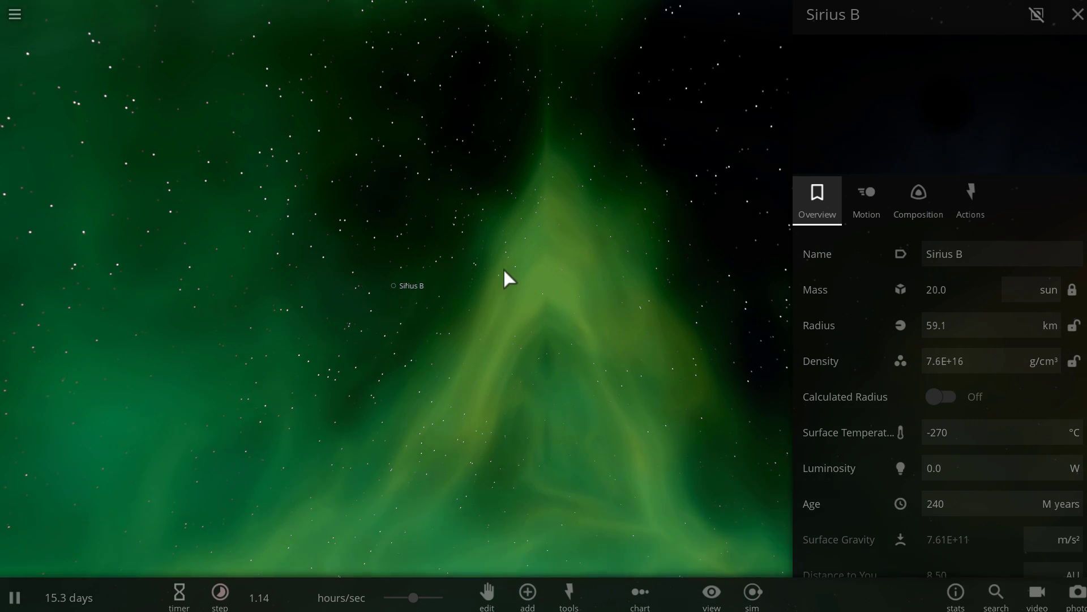
Lower Sirius B's magnetic field to 300000 Tesla in its composition properties
click(918, 215)
scroll(928, 340, down, 10)
click(997, 408)
key(BackSpace)
key(BackSpace)
key(Return)
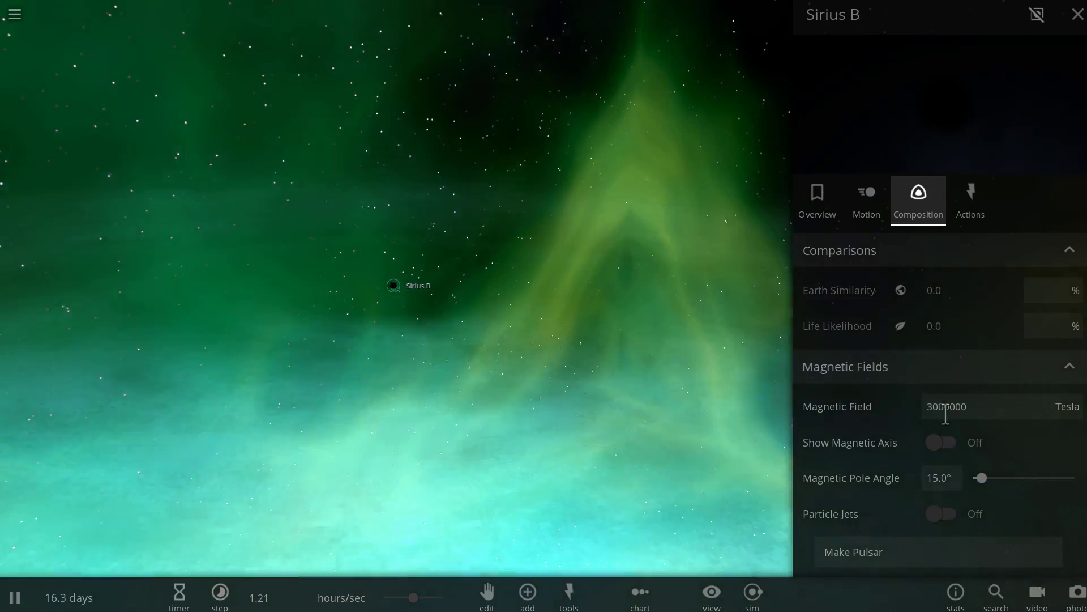
click(997, 406)
text(300000)
key(Return)
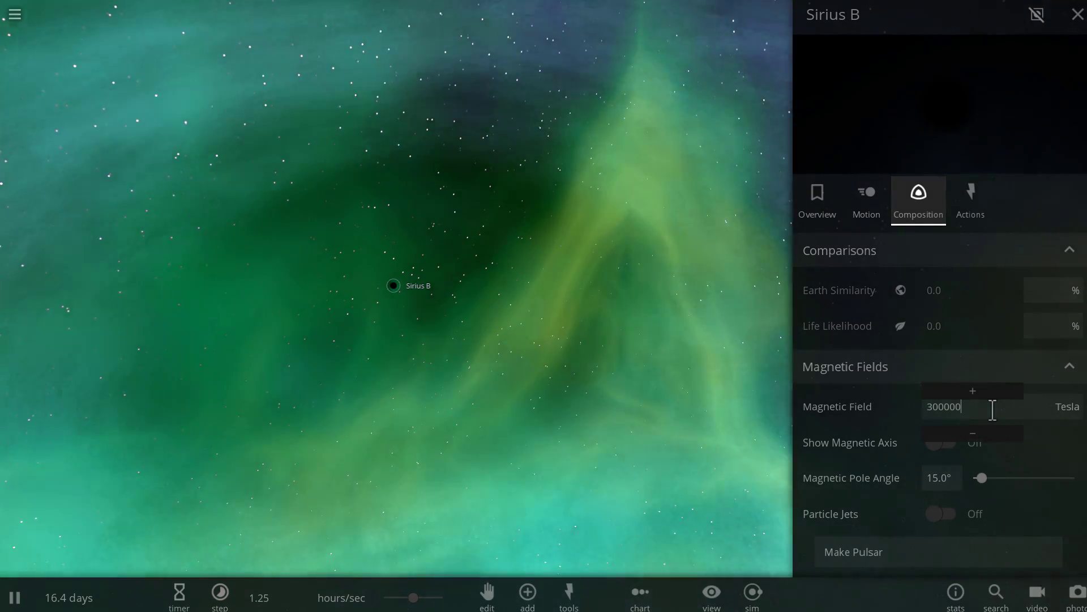
Set Sirius B's magnetic pole angle to 0° and close its properties
scroll(450, 369, up, 5)
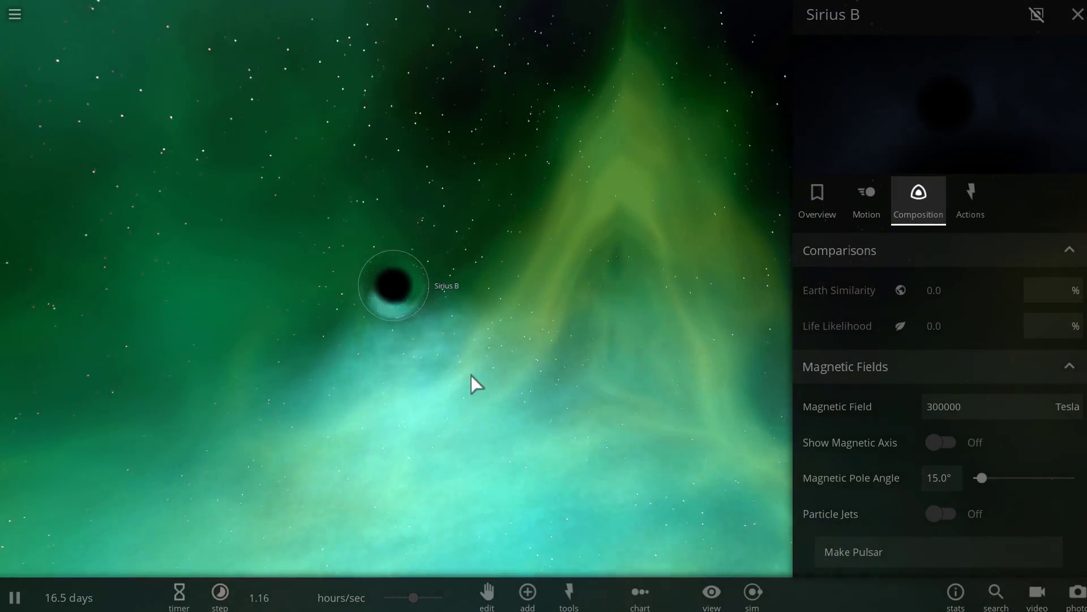
scroll(472, 375, down, 5)
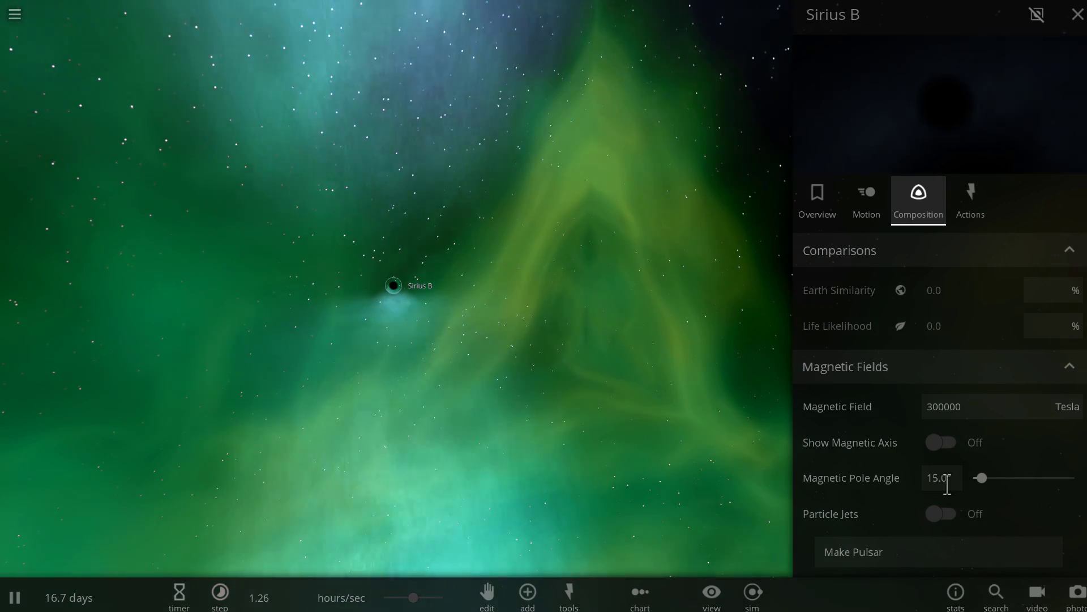
click(951, 478)
text(0)
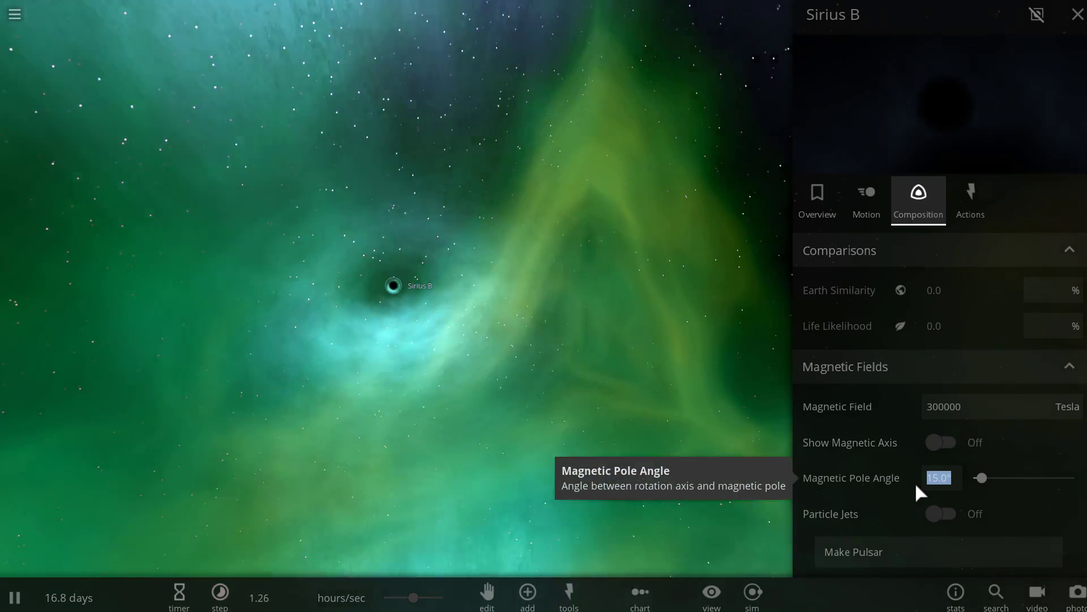
key(Return)
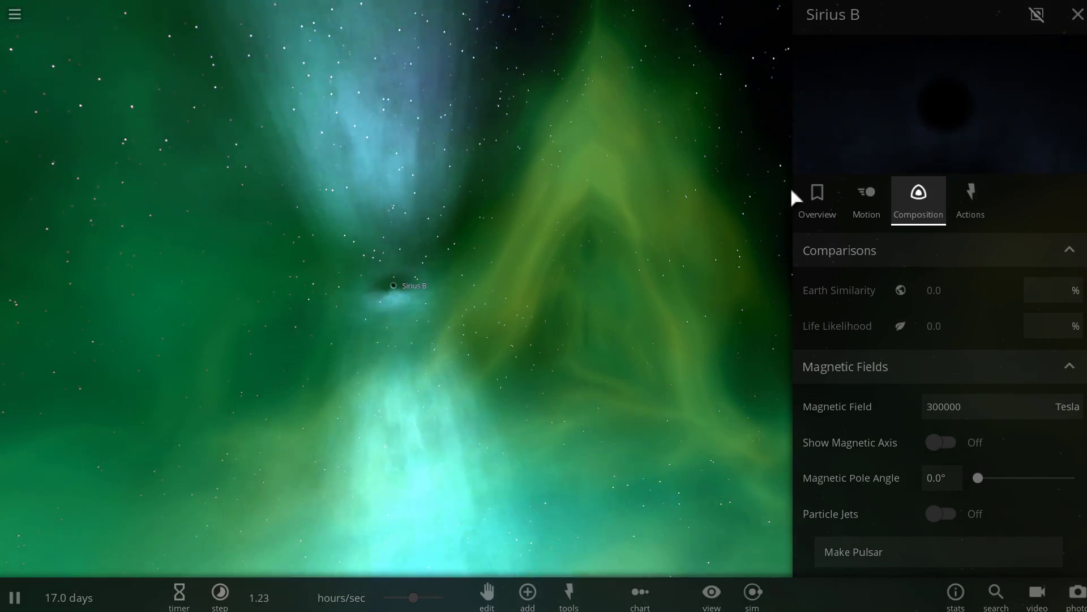
click(1078, 15)
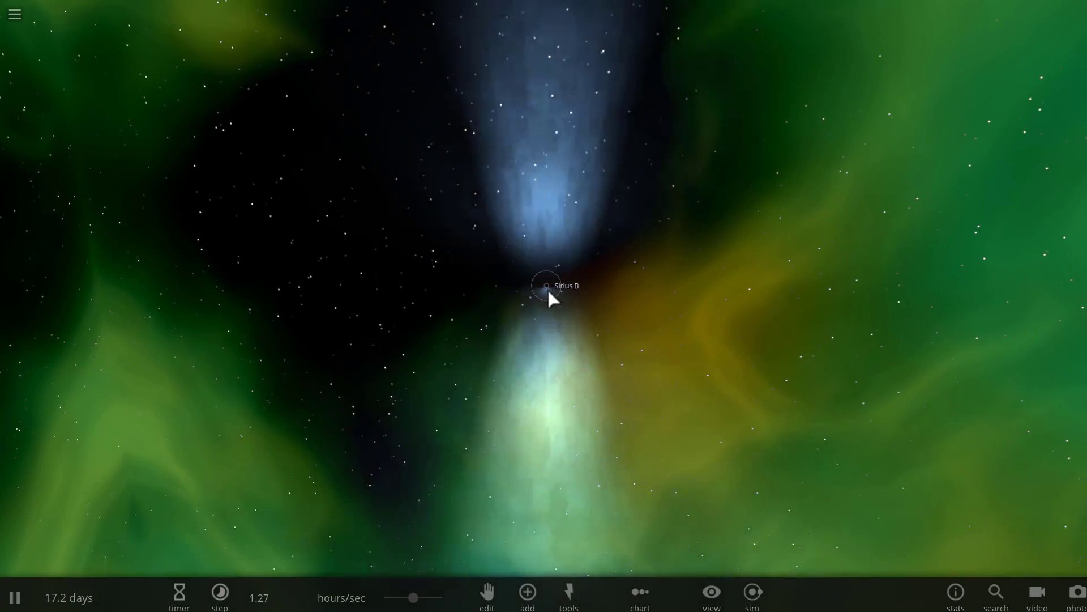
Reopen Sirius B's properties, raise its magnetic field to 3000000 Tesla, and close them
click(548, 288)
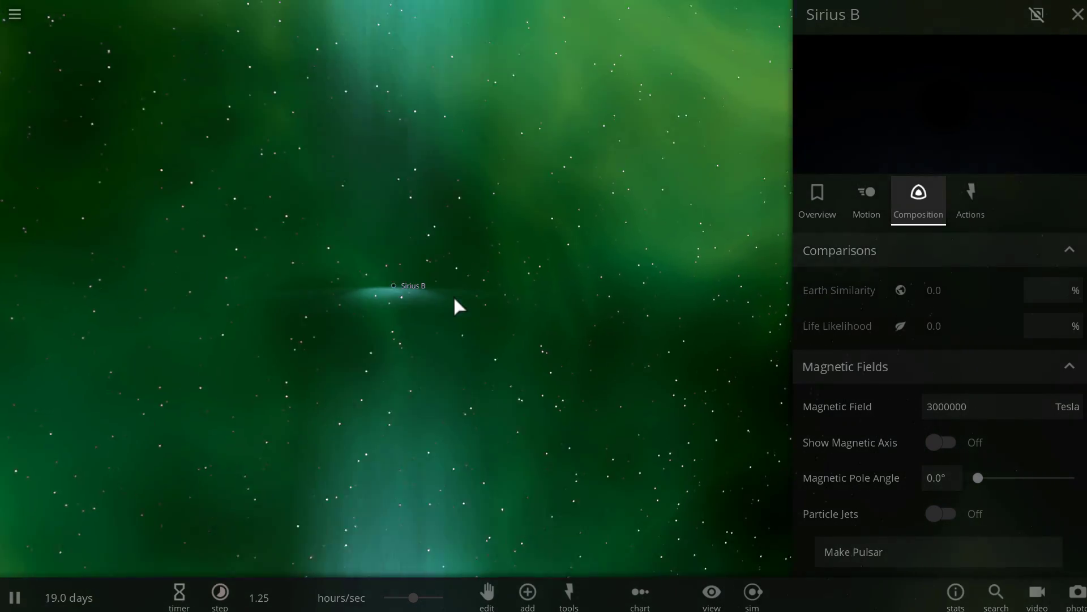
drag(453, 291, 508, 369)
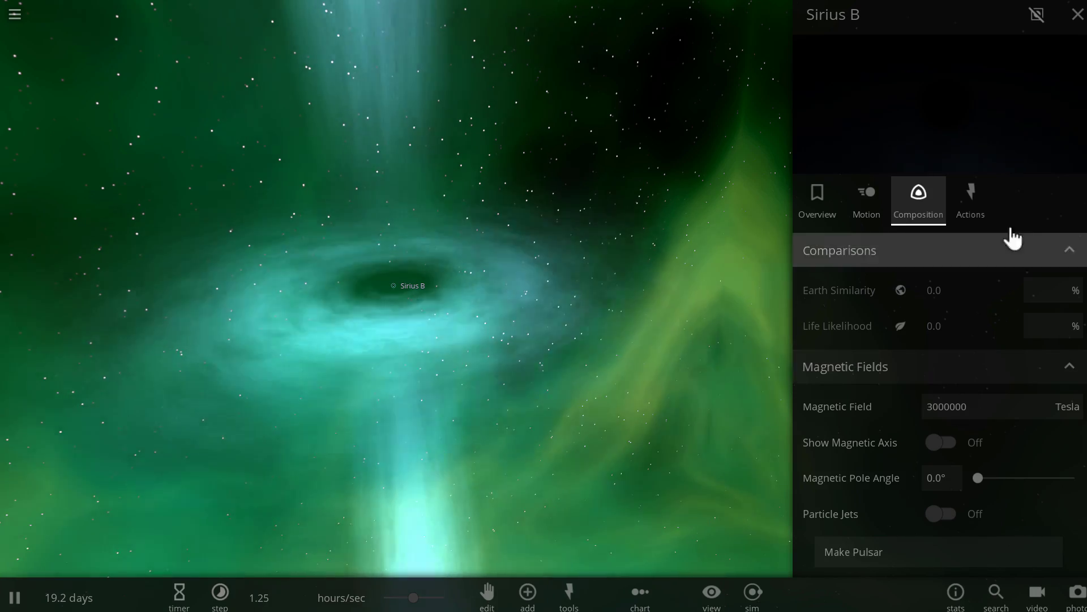
click(1078, 14)
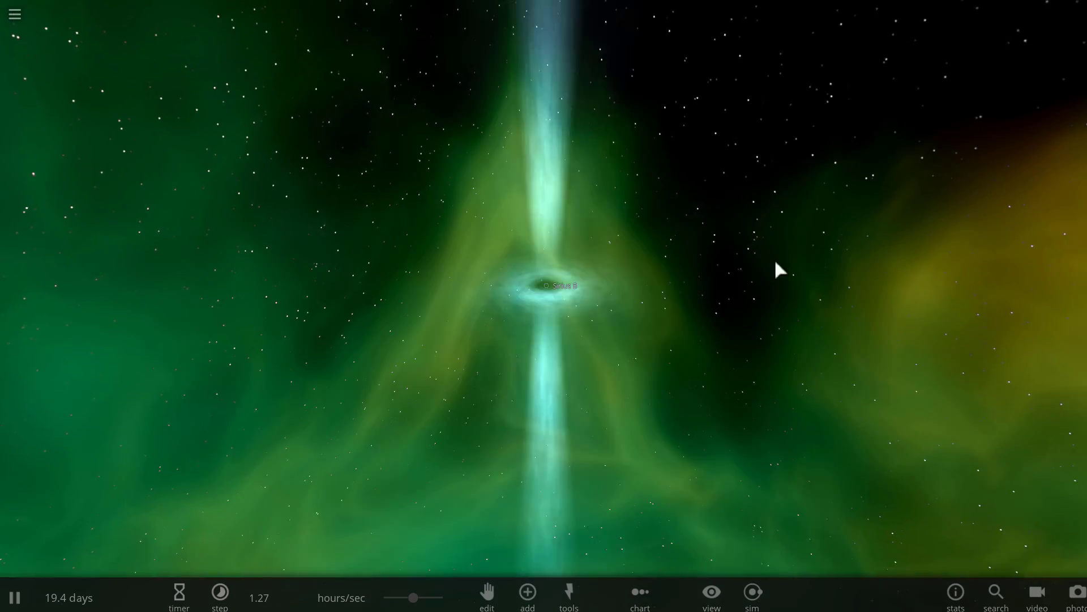
Examine Sirius B with its jets and surrounding disk from several angles, both close up and from a distance
drag(739, 267, 827, 248)
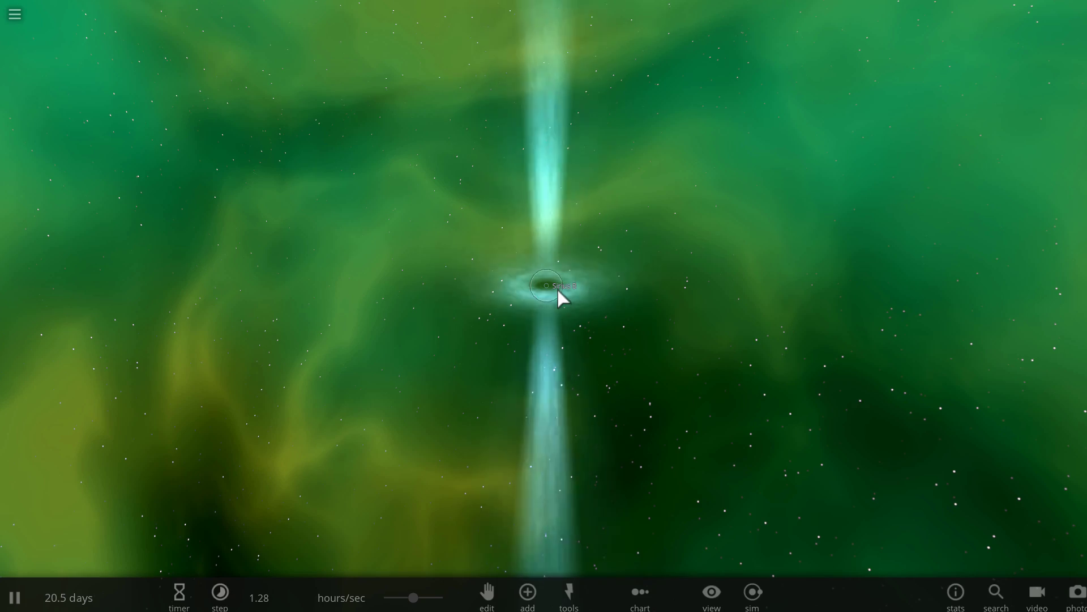
scroll(543, 284, up, 5)
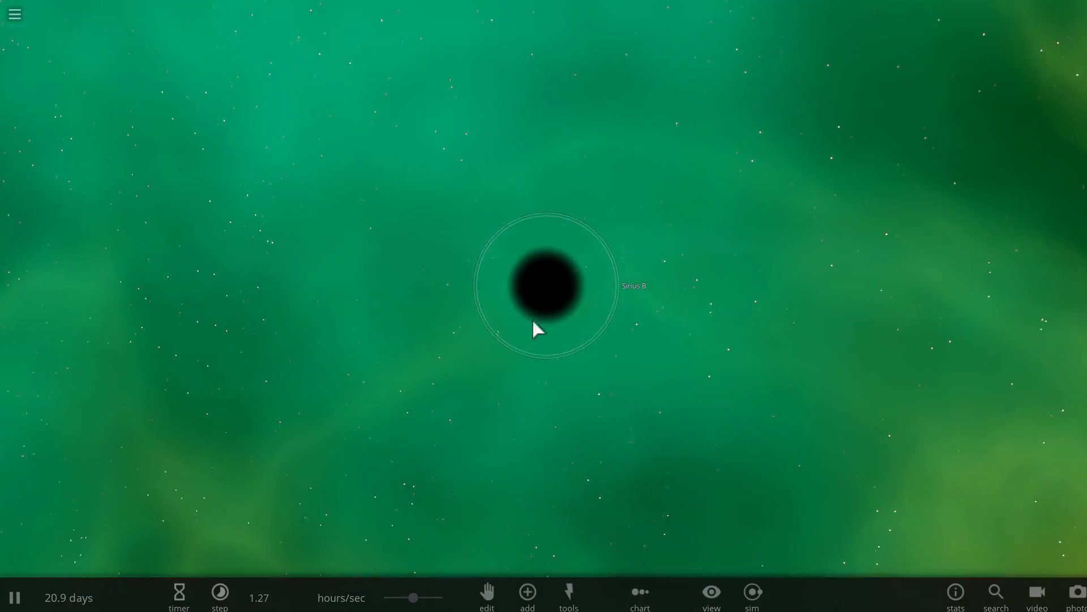
drag(532, 318, 305, 313)
scroll(314, 306, down, 3)
scroll(315, 308, down, 5)
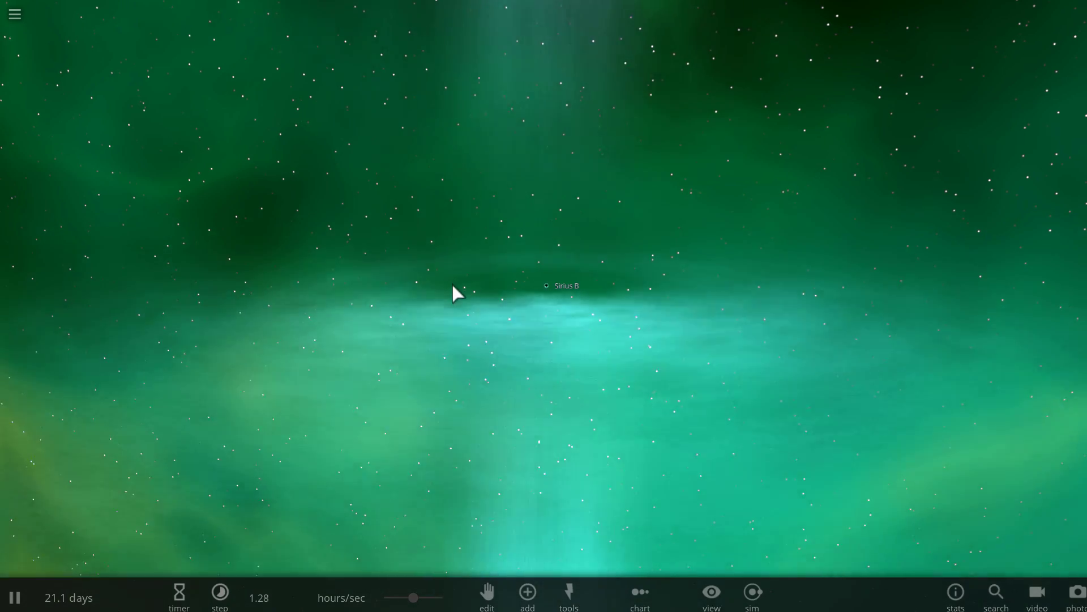
drag(451, 282, 461, 262)
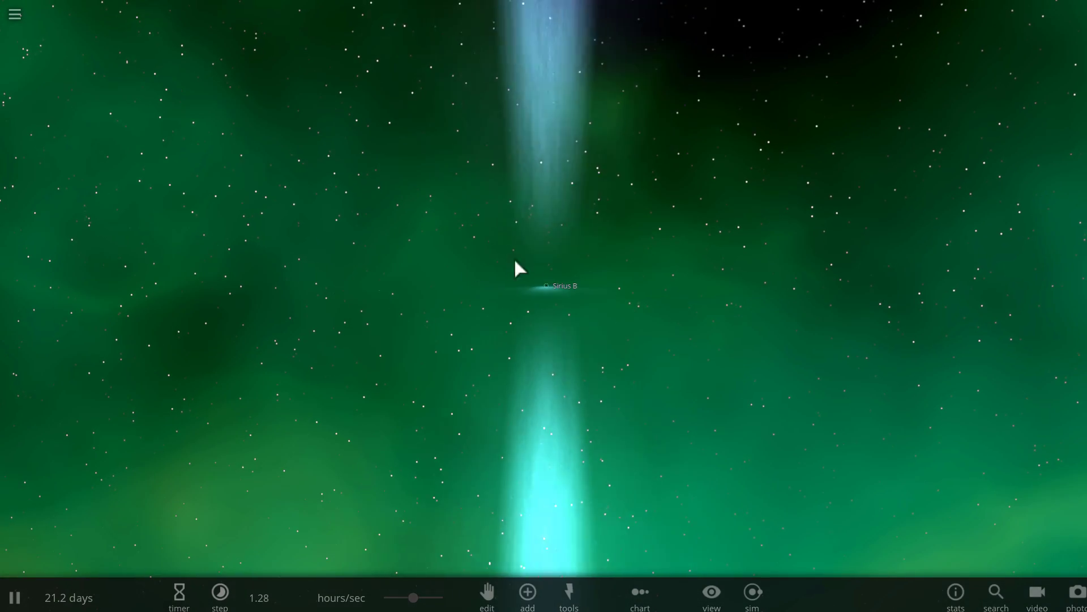
drag(578, 268, 544, 278)
drag(671, 256, 592, 302)
scroll(623, 287, up, 3)
scroll(540, 321, up, 3)
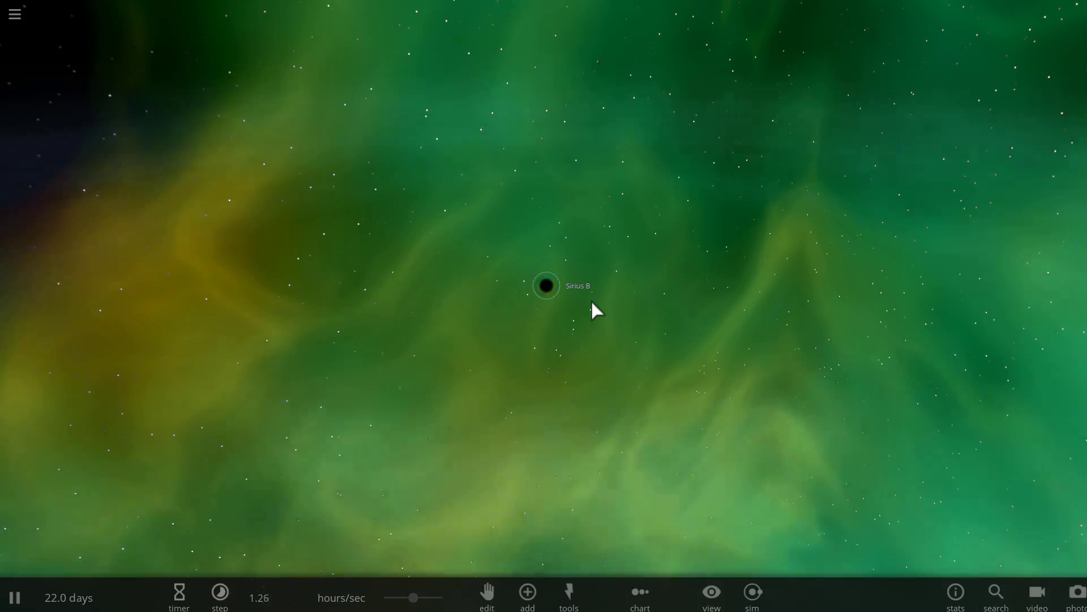
scroll(589, 317, up, 3)
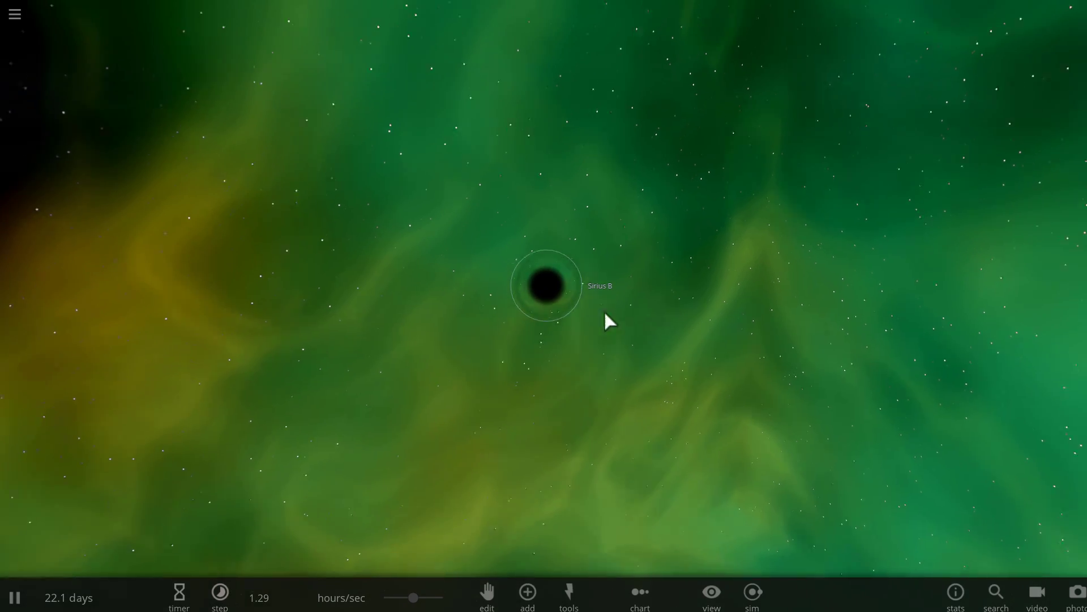
scroll(644, 282, down, 3)
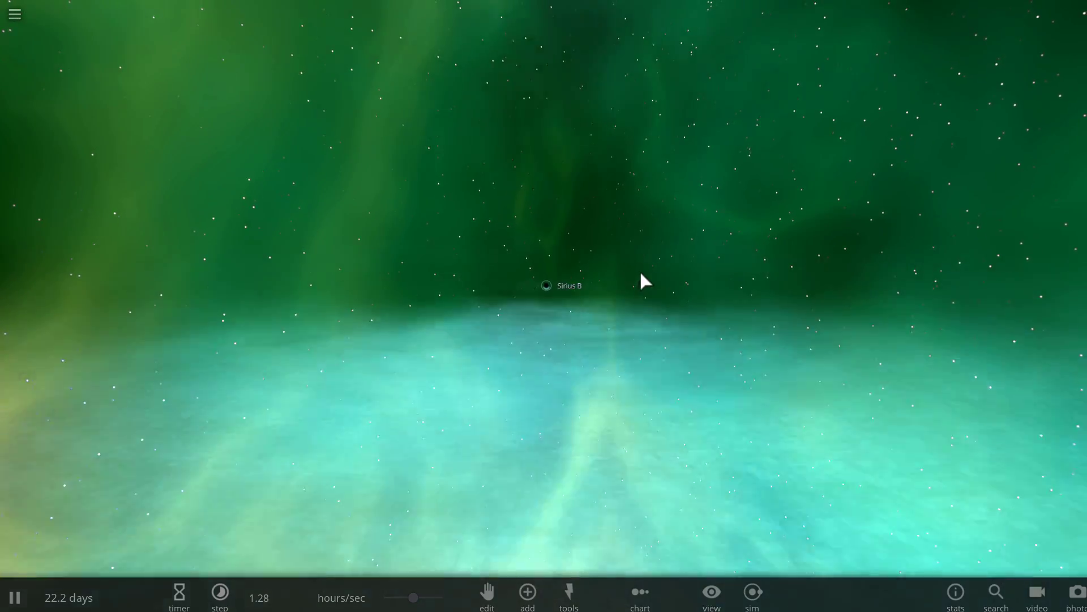